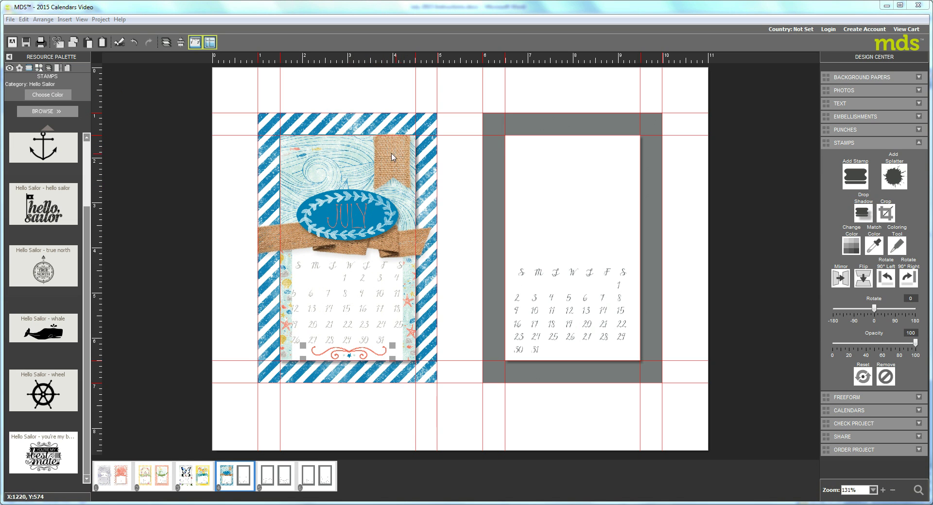
- Load the Extras punch category, with its cloud and cupcake punches, into the Resource Palette
{"action": "left_click", "coordinate": [38, 68]}
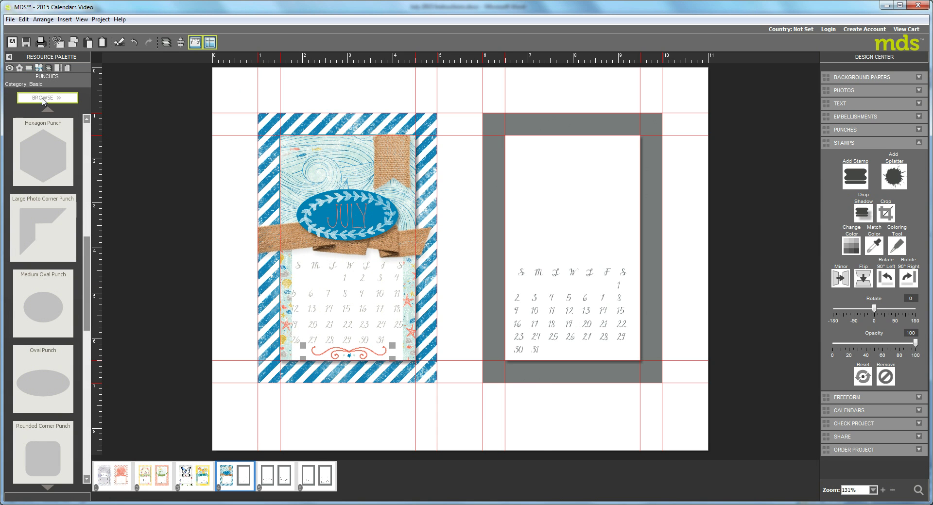
{"action": "left_click", "coordinate": [44, 98]}
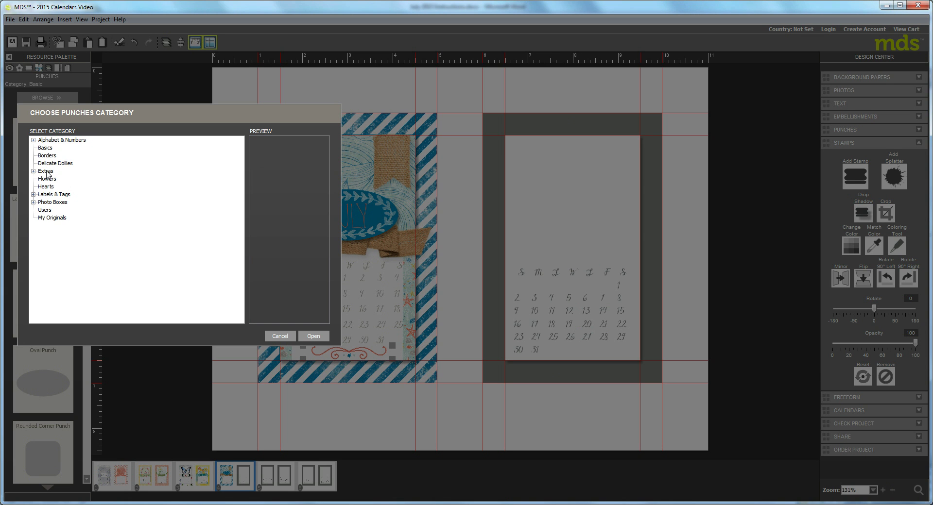
{"action": "left_click", "coordinate": [46, 171]}
{"action": "left_click", "coordinate": [310, 337]}
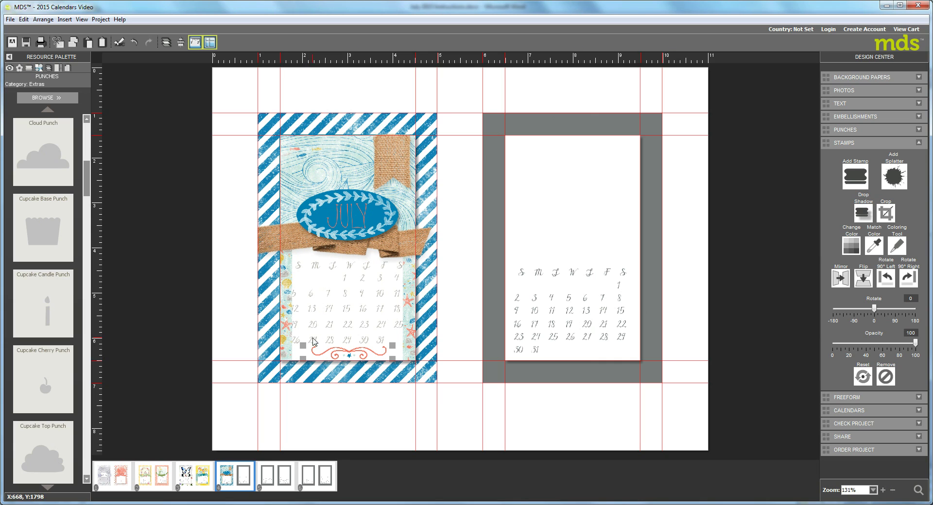
- Place the Flag Punch on the July page, narrowing and shortening it near the top edge
{"action": "left_click_drag", "start_coordinate": [84, 217], "coordinate": [87, 247]}
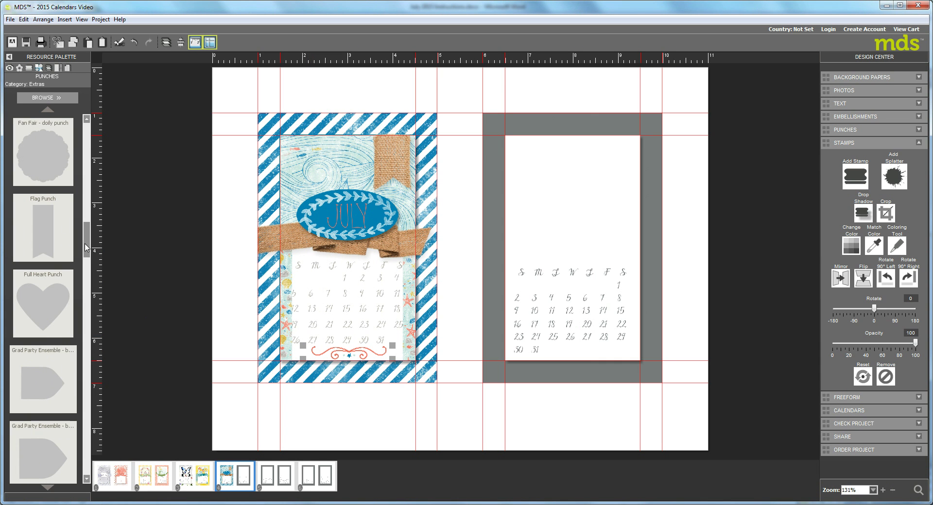
{"action": "scroll", "coordinate": [55, 225], "scroll_direction": "up", "scroll_amount": 1}
{"action": "left_click_drag", "start_coordinate": [43, 310], "coordinate": [497, 240]}
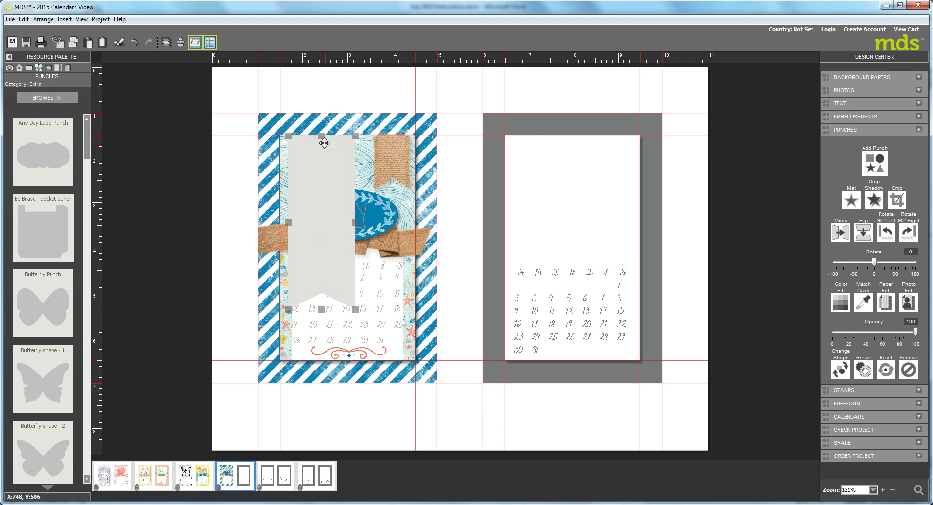
{"action": "left_click_drag", "start_coordinate": [355, 223], "coordinate": [335, 229]}
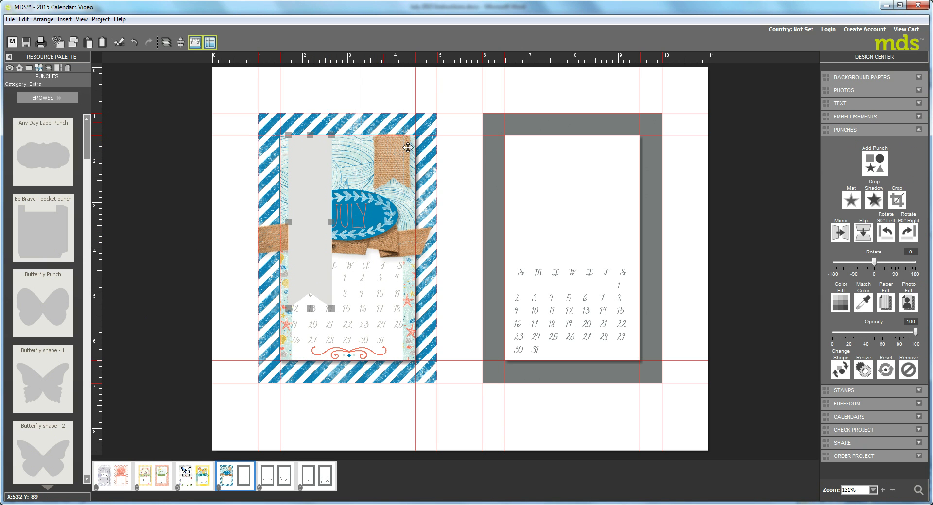
{"action": "left_click_drag", "start_coordinate": [311, 290], "coordinate": [384, 175]}
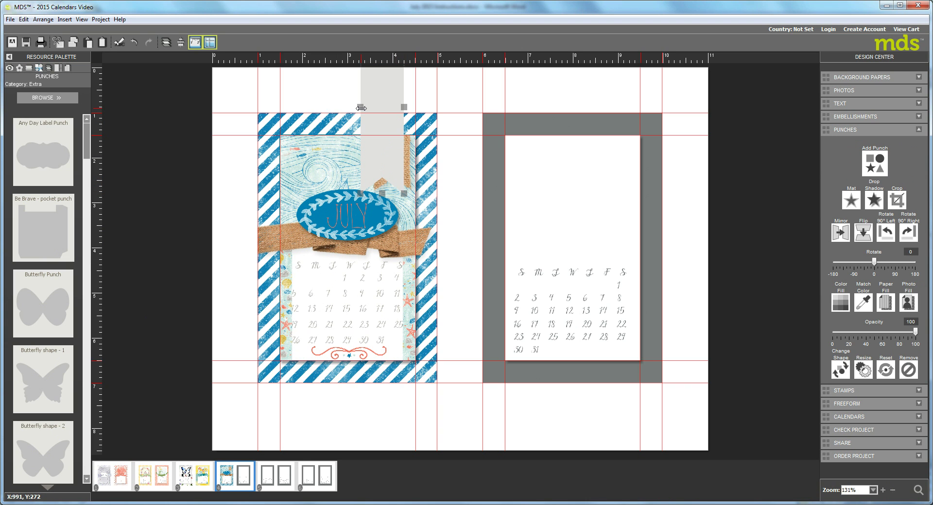
{"action": "left_click_drag", "start_coordinate": [376, 161], "coordinate": [405, 168]}
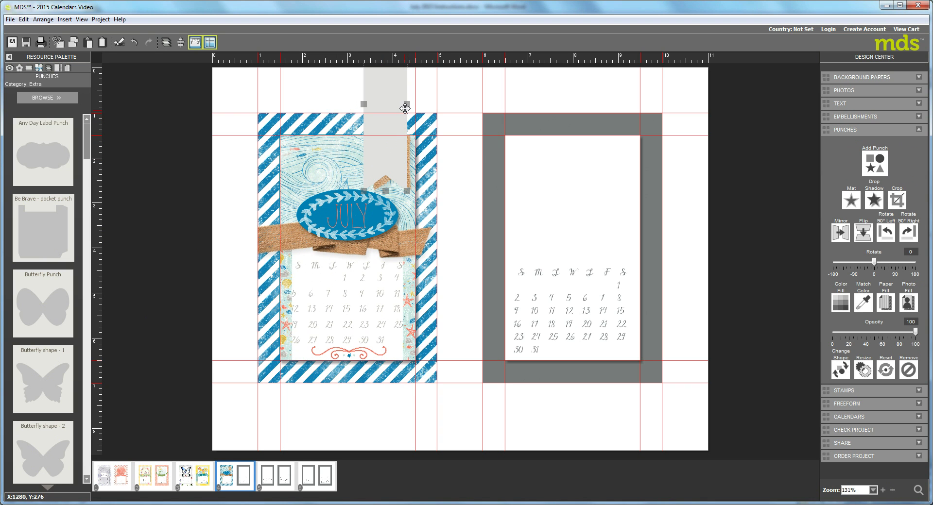
{"action": "left_click_drag", "start_coordinate": [407, 105], "coordinate": [403, 106]}
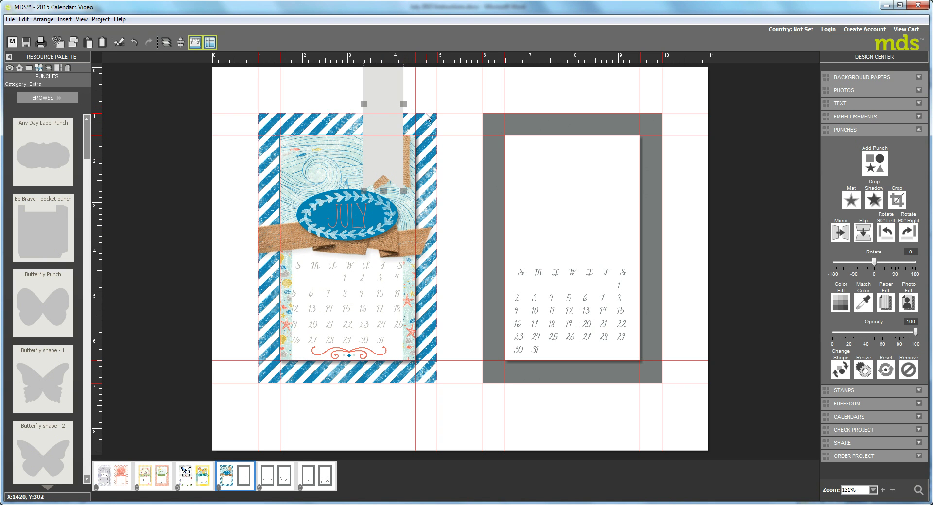
{"action": "left_click_drag", "start_coordinate": [384, 191], "coordinate": [384, 175]}
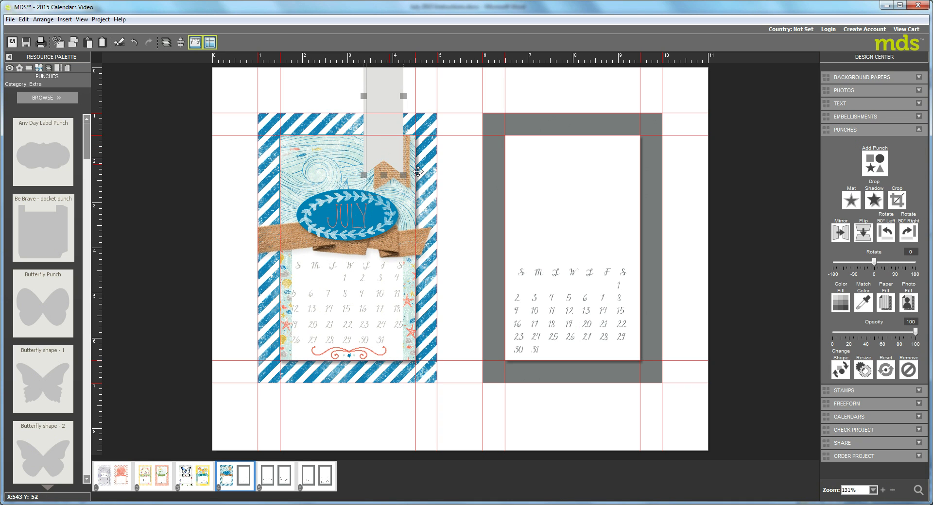
- Fine-tune the flag punch into a thin strip hanging from the page top beside the burlap
{"action": "left_click_drag", "start_coordinate": [402, 154], "coordinate": [404, 166]}
{"action": "left_click_drag", "start_coordinate": [405, 120], "coordinate": [404, 188]}
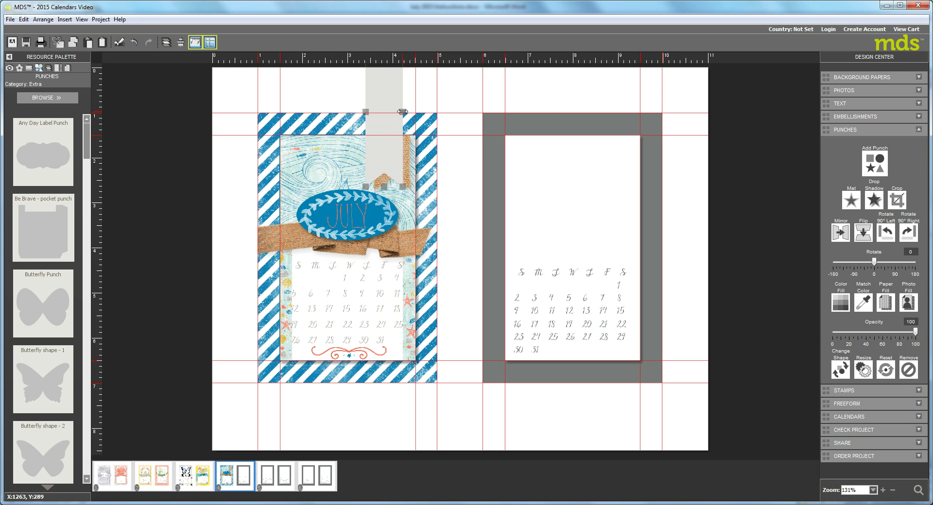
{"action": "left_click_drag", "start_coordinate": [403, 111], "coordinate": [394, 114]}
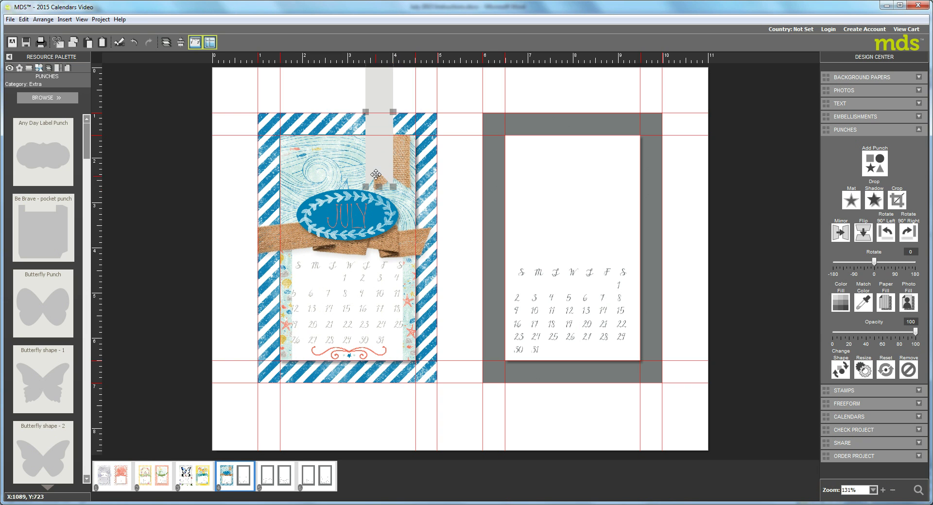
{"action": "left_click_drag", "start_coordinate": [379, 188], "coordinate": [394, 178]}
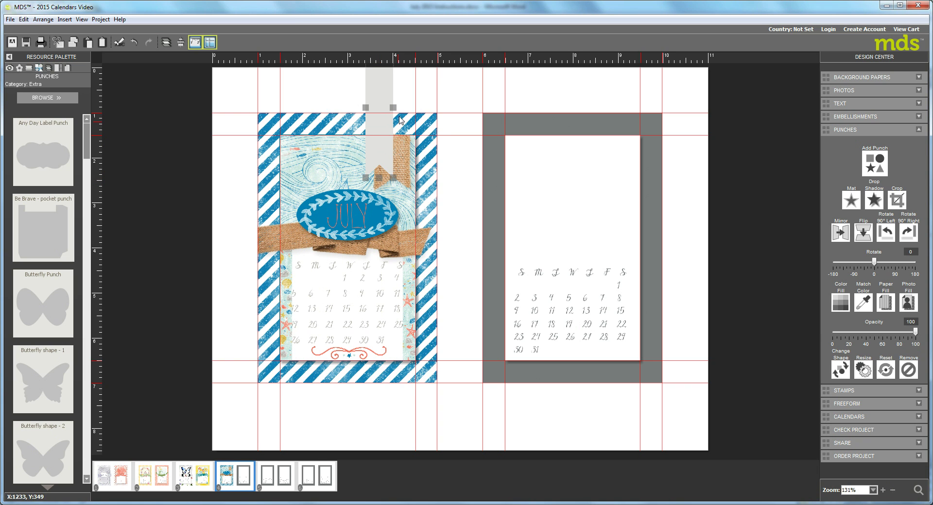
{"action": "left_click_drag", "start_coordinate": [376, 141], "coordinate": [403, 213]}
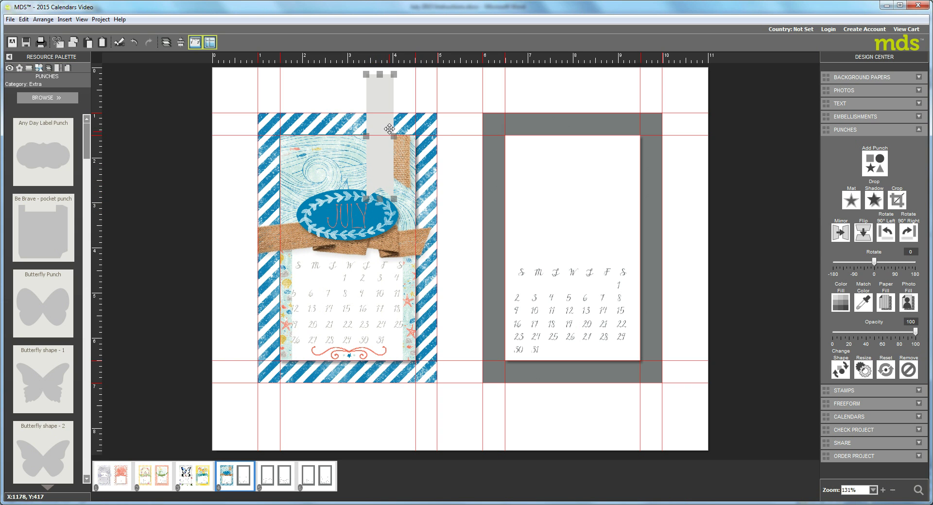
{"action": "left_click_drag", "start_coordinate": [393, 136], "coordinate": [397, 137]}
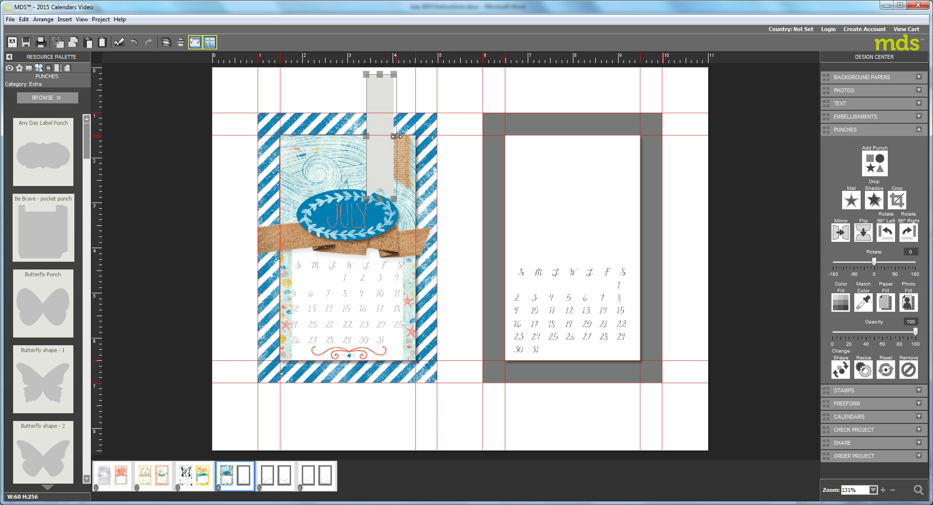
{"action": "left_click_drag", "start_coordinate": [400, 198], "coordinate": [400, 198]}
{"action": "left_click_drag", "start_coordinate": [377, 138], "coordinate": [391, 129]}
{"action": "left_click_drag", "start_coordinate": [407, 162], "coordinate": [392, 165]}
{"action": "left_click_drag", "start_coordinate": [379, 130], "coordinate": [394, 137]}
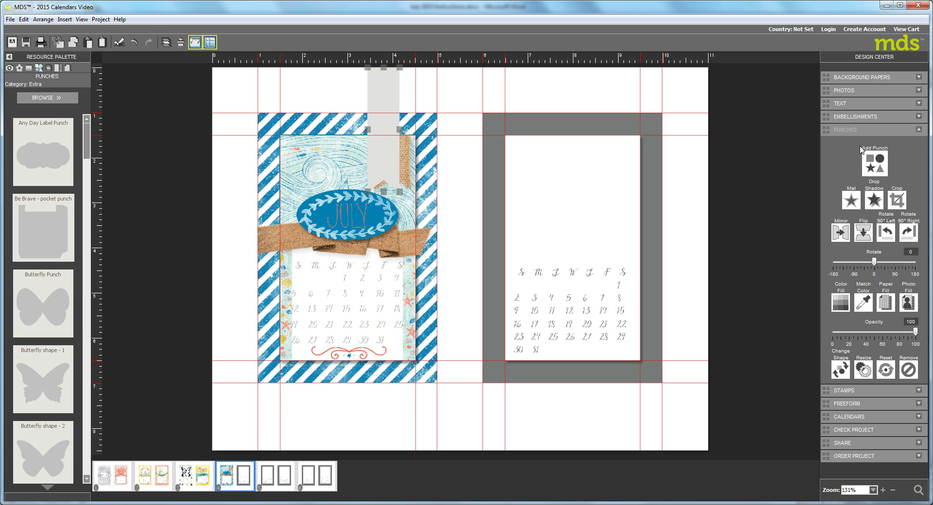
- Crop the flag punch to keep only its notched lower end
{"action": "left_click", "coordinate": [896, 200]}
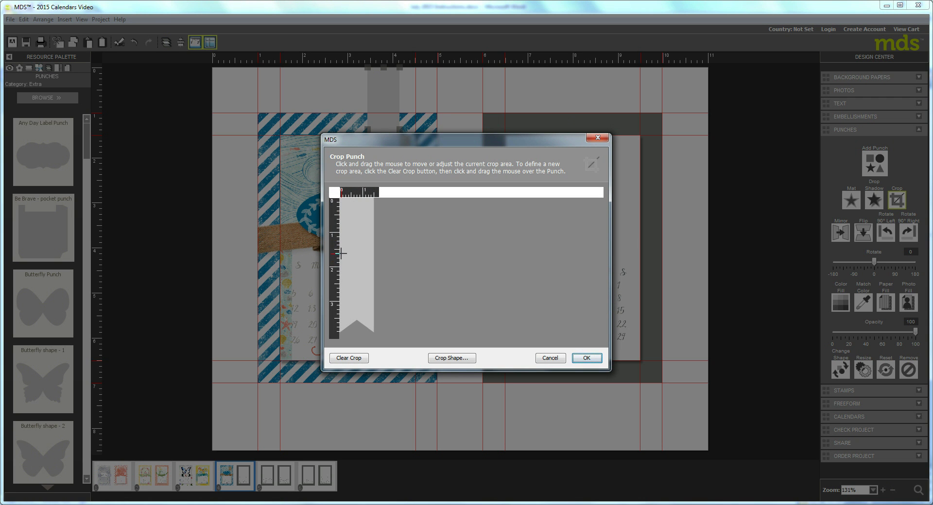
{"action": "left_click_drag", "start_coordinate": [342, 253], "coordinate": [407, 347]}
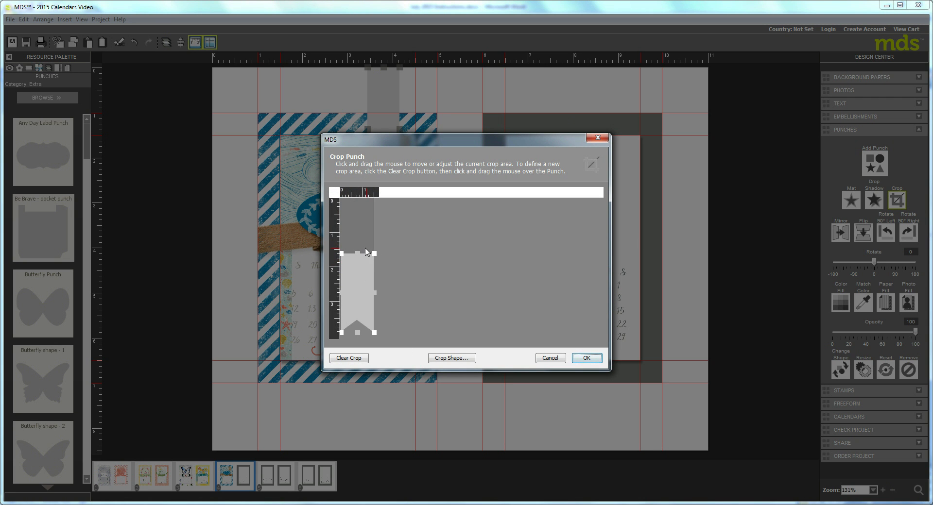
{"action": "mouse_move", "coordinate": [357, 253]}
{"action": "left_mouse_down"}
{"action": "mouse_move", "coordinate": [358, 270]}
{"action": "mouse_move", "coordinate": [358, 262]}
{"action": "left_mouse_up"}
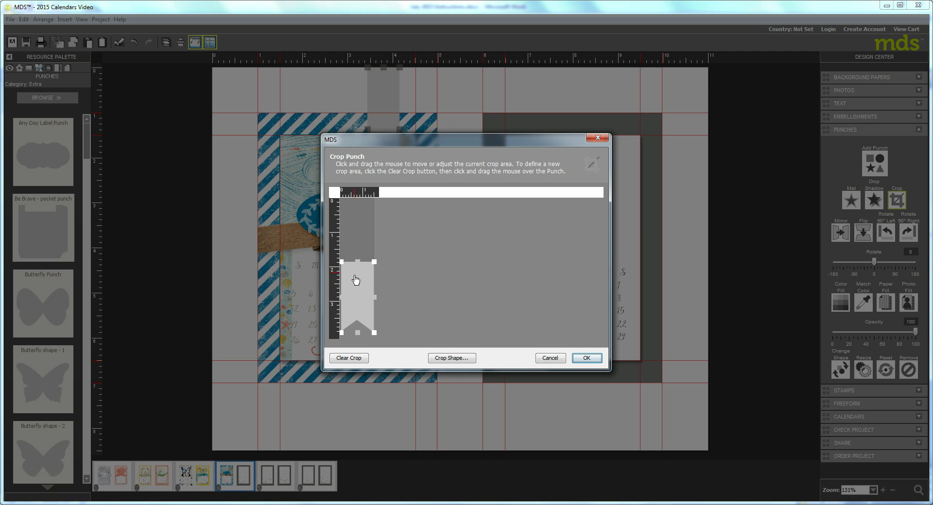
{"action": "left_click_drag", "start_coordinate": [344, 303], "coordinate": [327, 302]}
{"action": "left_click", "coordinate": [587, 358]}
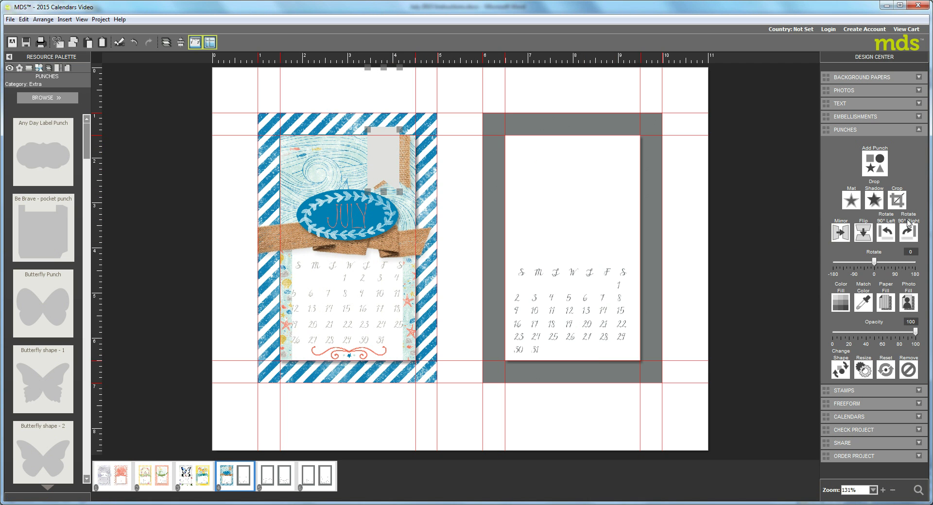
- Trim more off the crop's top twice, then nudge the banner up and right along the panel edge
{"action": "left_click", "coordinate": [897, 199]}
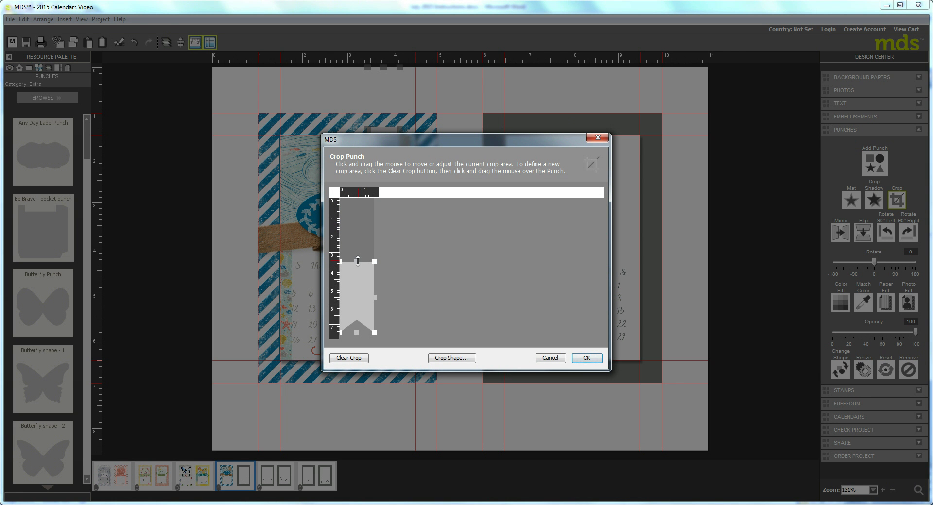
{"action": "left_click_drag", "start_coordinate": [359, 268], "coordinate": [362, 270]}
{"action": "left_click", "coordinate": [586, 358]}
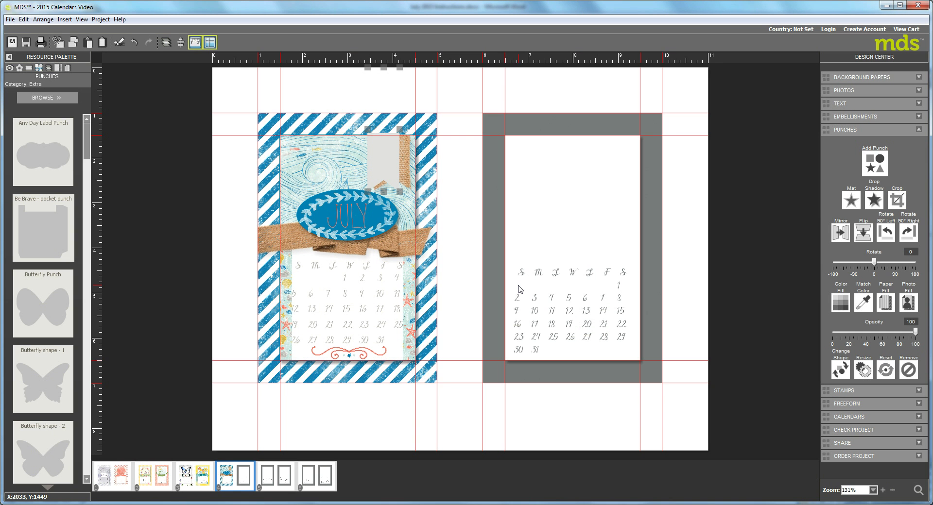
{"action": "left_click", "coordinate": [897, 200]}
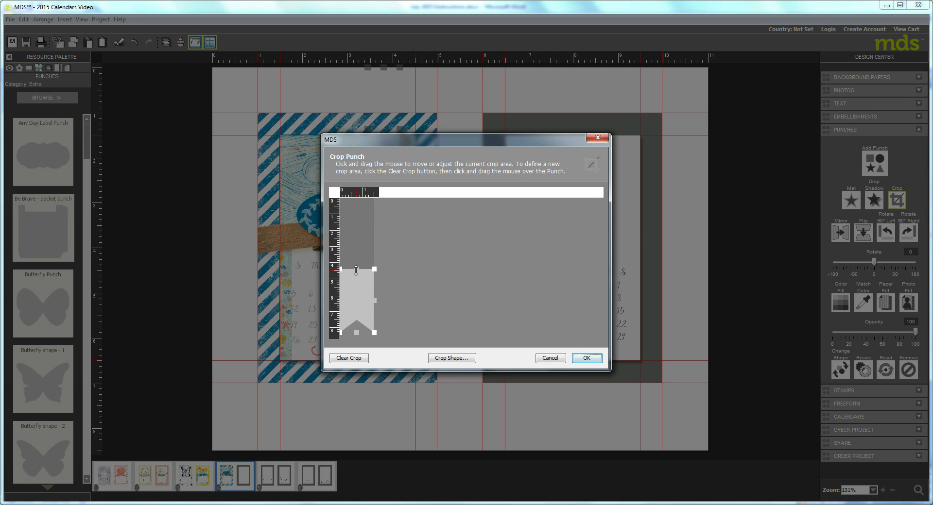
{"action": "left_click_drag", "start_coordinate": [355, 271], "coordinate": [354, 277]}
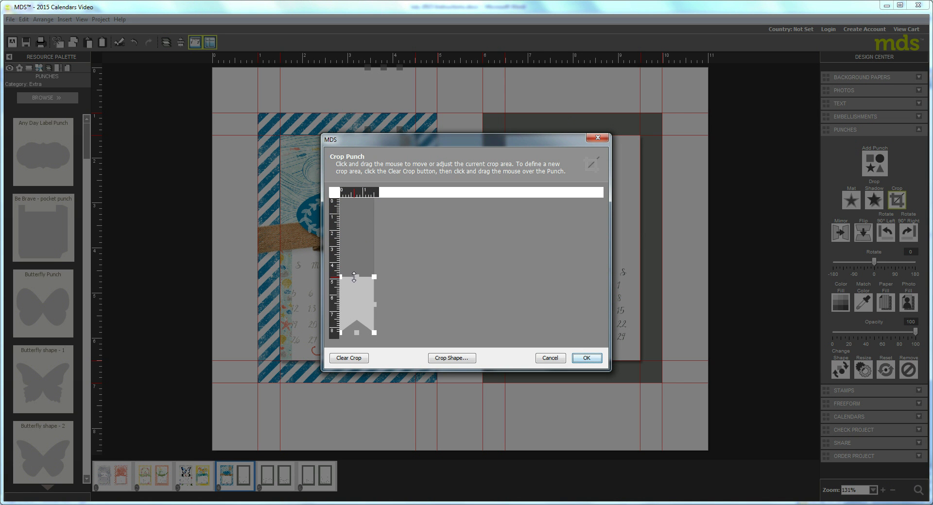
{"action": "left_click", "coordinate": [586, 358]}
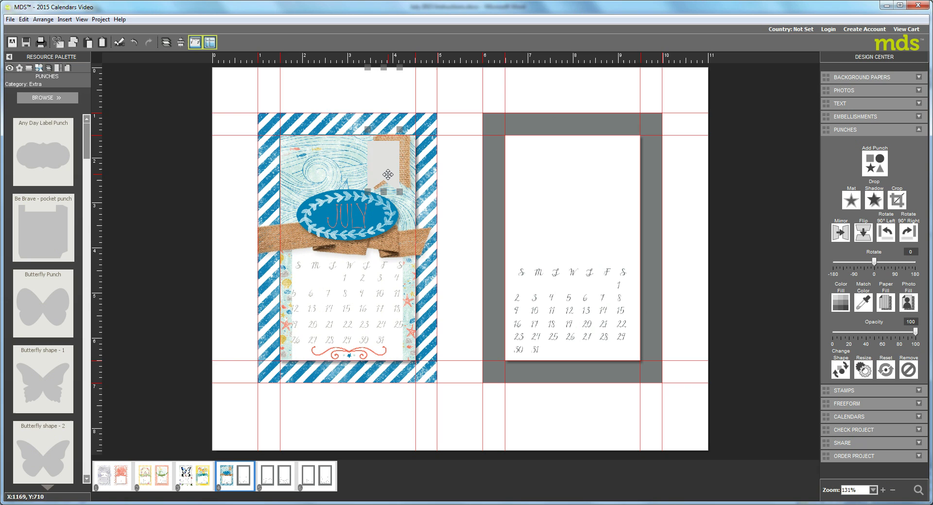
{"action": "left_click_drag", "start_coordinate": [387, 174], "coordinate": [389, 169]}
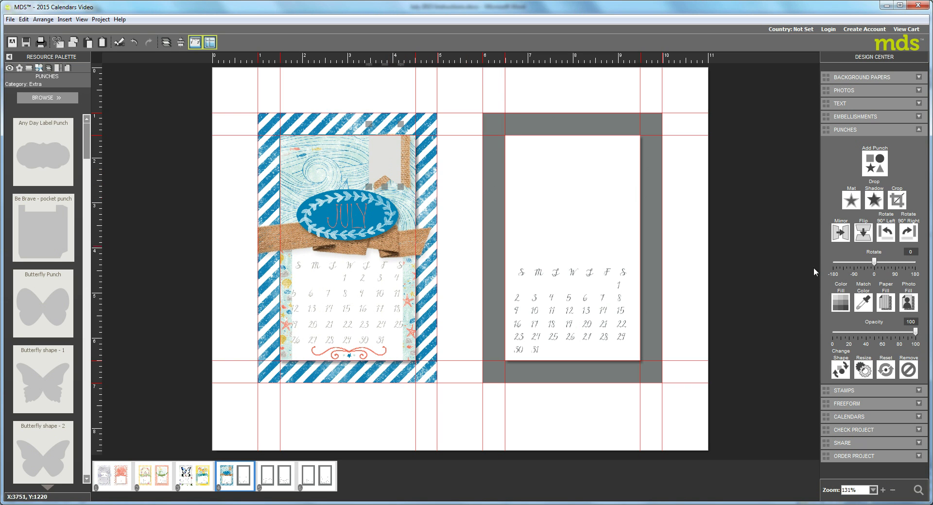
- Fill the banner punch with white and give it a default drop shadow
{"action": "left_click", "coordinate": [845, 302]}
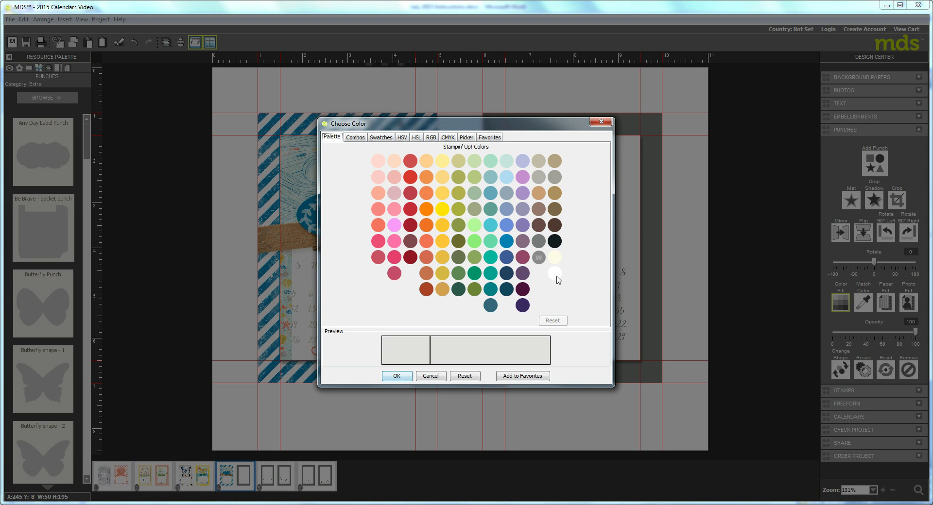
{"action": "left_click", "coordinate": [556, 277]}
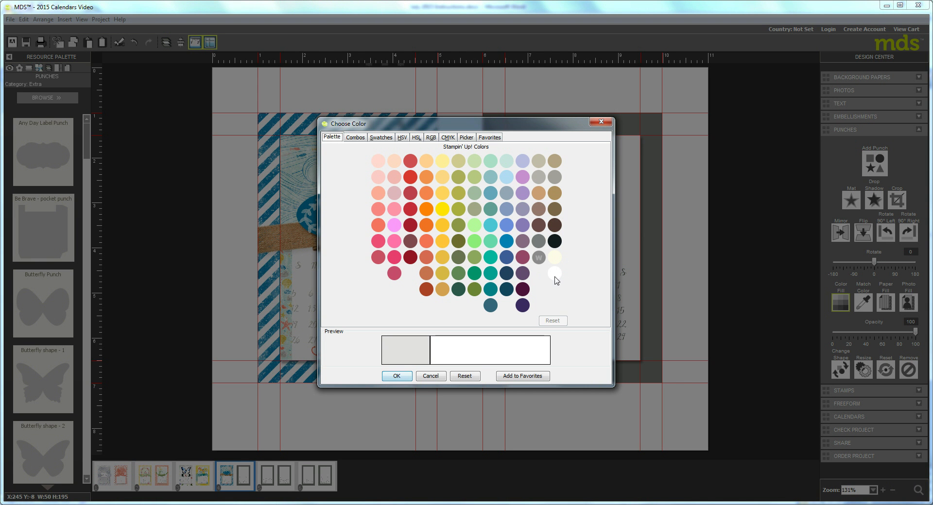
{"action": "left_click", "coordinate": [396, 376]}
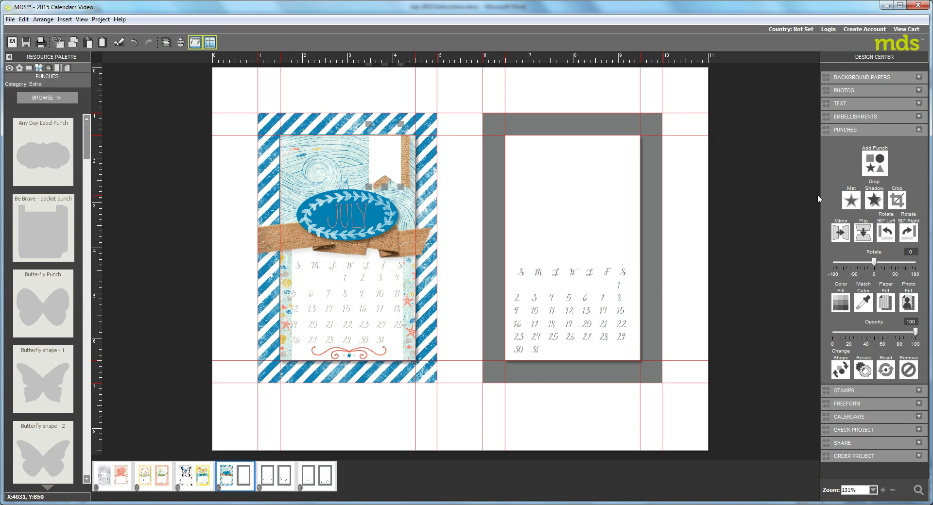
{"action": "left_click", "coordinate": [874, 200]}
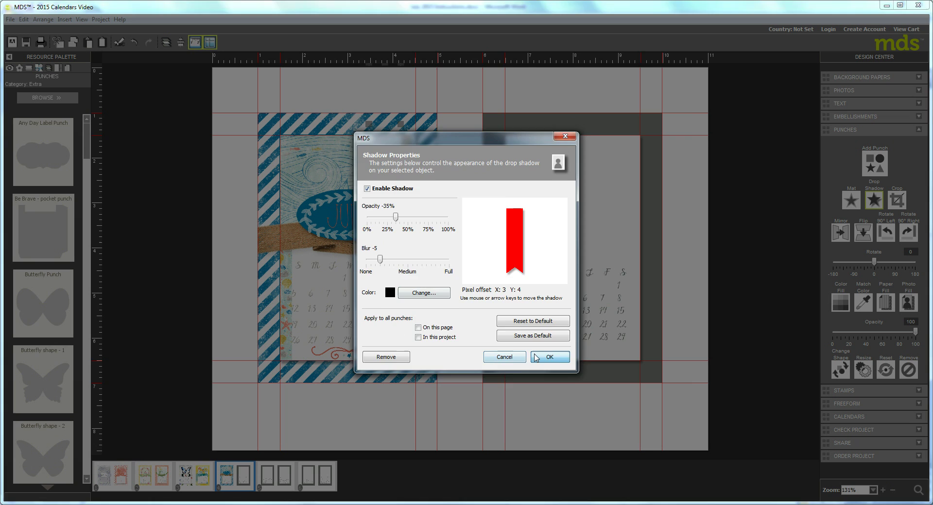
{"action": "left_click", "coordinate": [548, 360]}
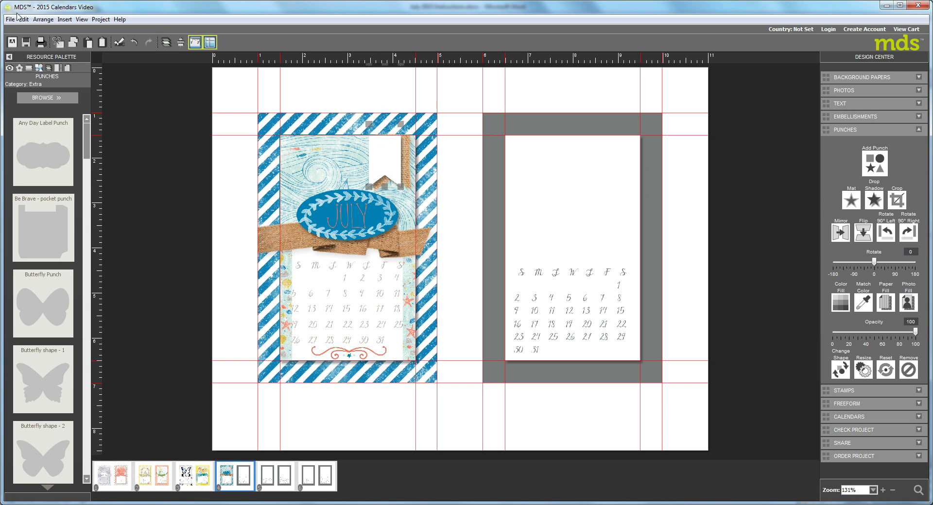
- Copy the white banner punch and paste the duplicate in place over the original
{"action": "left_click", "coordinate": [24, 20]}
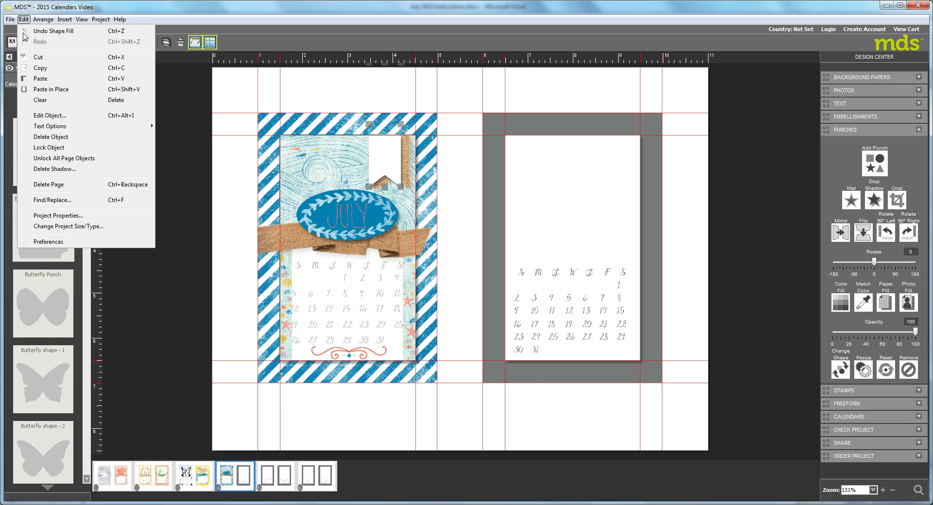
{"action": "left_click", "coordinate": [41, 68]}
{"action": "left_click", "coordinate": [24, 20]}
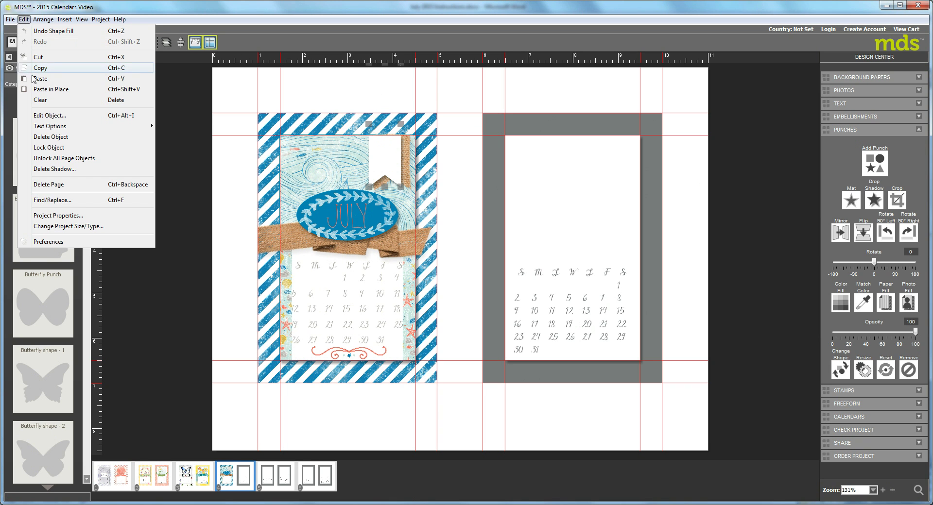
{"action": "left_click", "coordinate": [46, 90]}
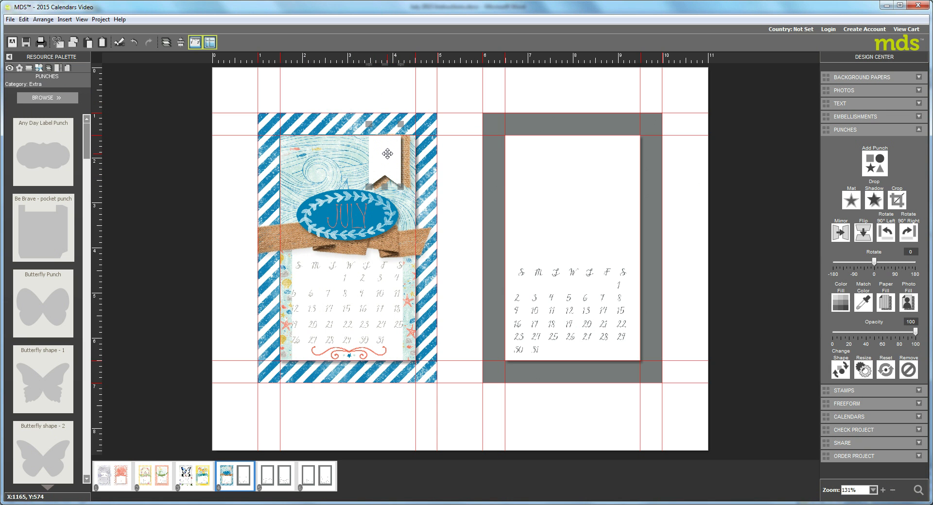
- Shift the copy's drop shadow upward to a 1, -2 offset
{"action": "left_click", "coordinate": [873, 201]}
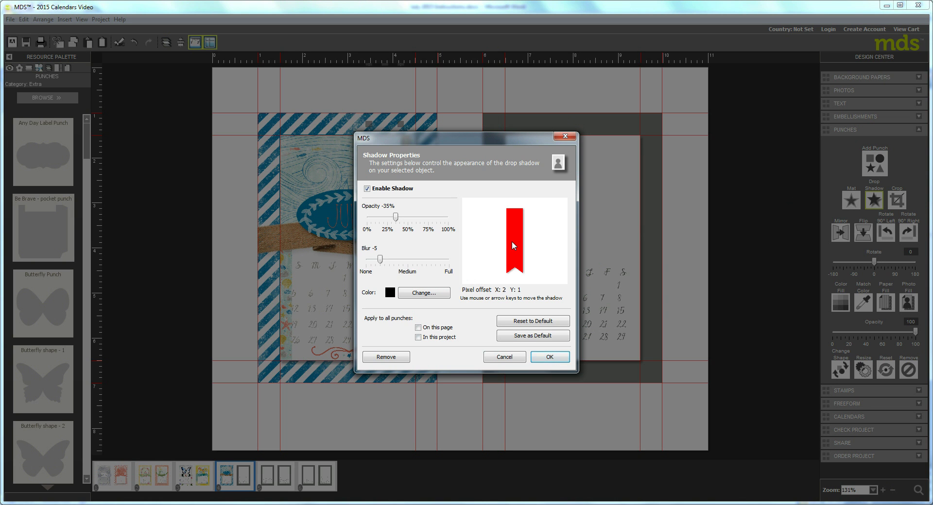
{"action": "mouse_move", "coordinate": [512, 241]}
{"action": "left_mouse_down"}
{"action": "mouse_move", "coordinate": [534, 236]}
{"action": "mouse_move", "coordinate": [509, 240]}
{"action": "mouse_move", "coordinate": [518, 243]}
{"action": "mouse_move", "coordinate": [517, 228]}
{"action": "mouse_move", "coordinate": [511, 240]}
{"action": "left_mouse_up"}
{"action": "left_click", "coordinate": [549, 358]}
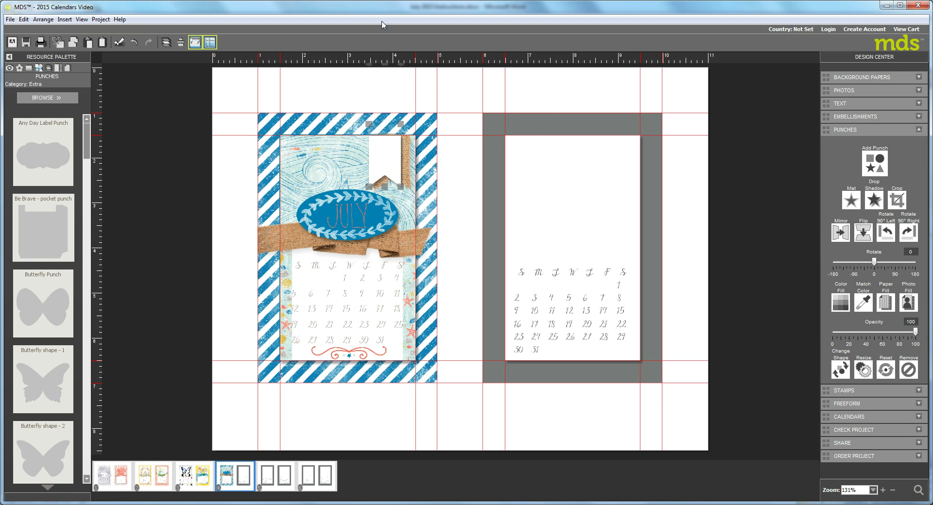
- Place the Hello Sailor 'true north' stamp on the white banner, shrink it to fit, and recolour it blue
{"action": "left_click", "coordinate": [29, 68]}
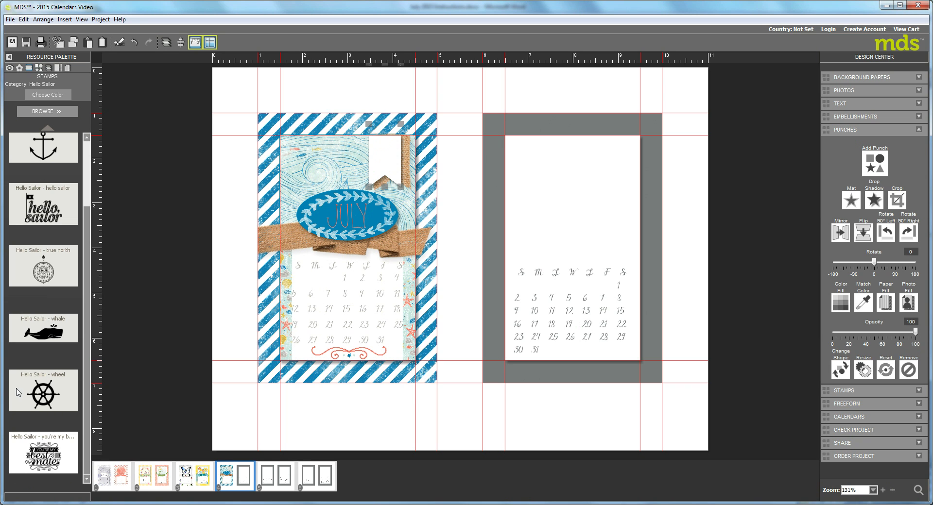
{"action": "left_click_drag", "start_coordinate": [44, 273], "coordinate": [383, 158]}
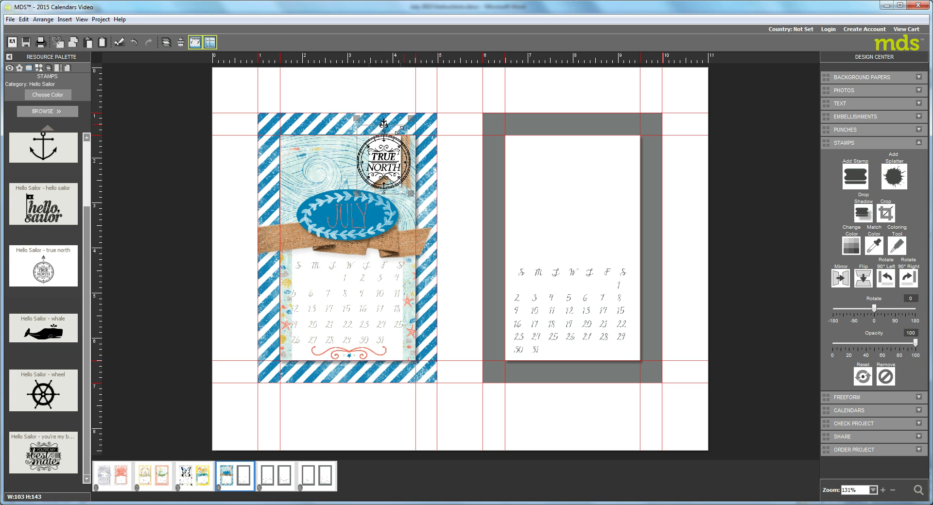
{"action": "left_click_drag", "start_coordinate": [411, 118], "coordinate": [384, 156]}
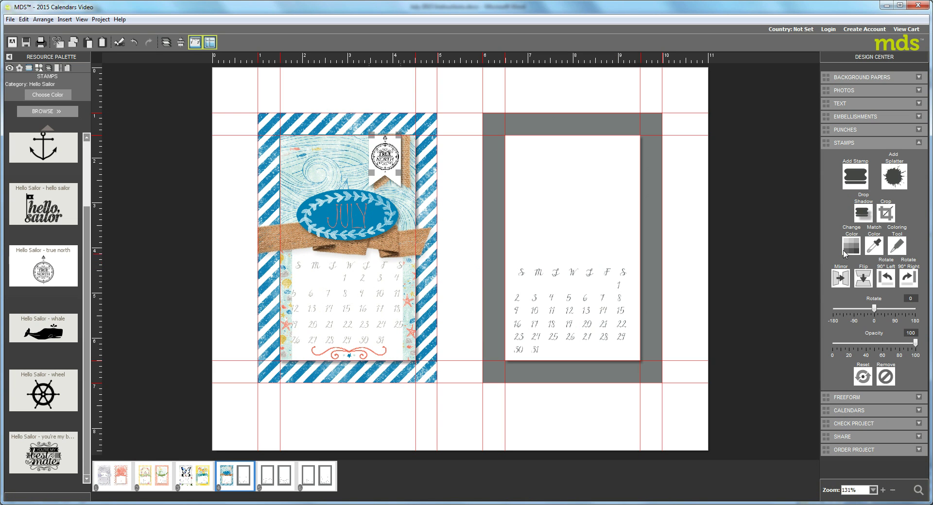
{"action": "left_click", "coordinate": [851, 245]}
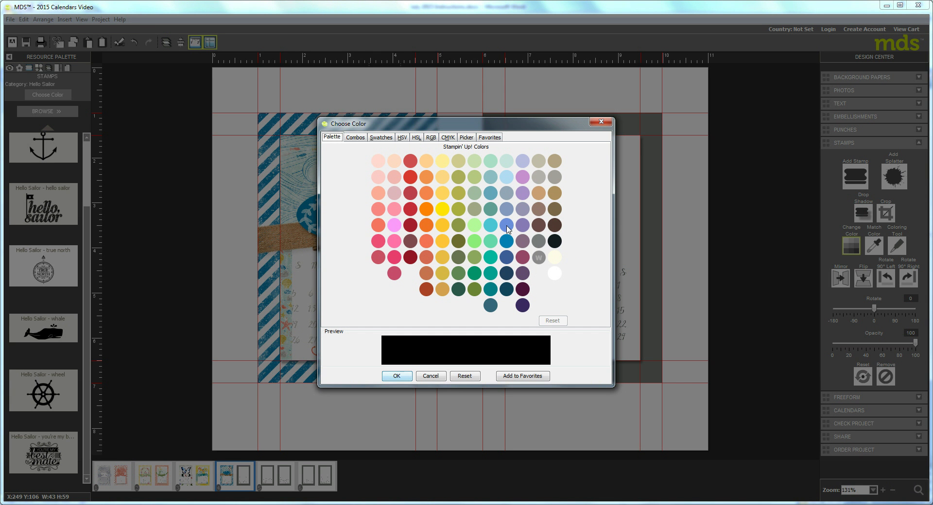
{"action": "left_click", "coordinate": [506, 241]}
{"action": "left_click", "coordinate": [396, 376]}
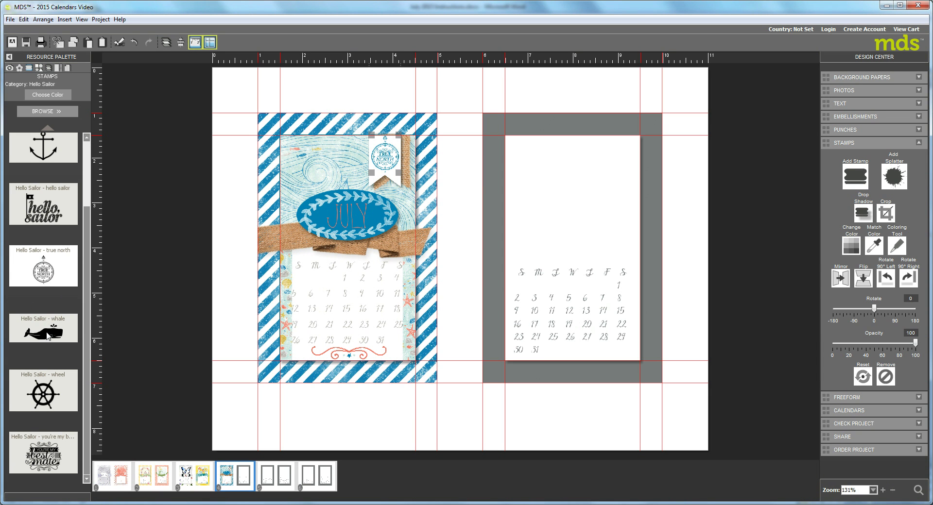
- Add the whale stamp, recolour it blue, and position it on the wave paper above the JULY label
{"action": "left_click_drag", "start_coordinate": [47, 336], "coordinate": [329, 177]}
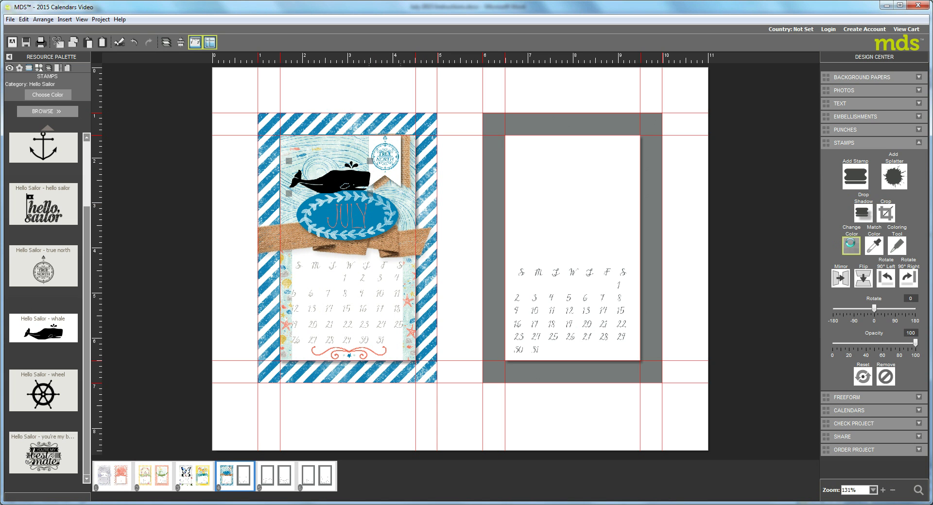
{"action": "left_click", "coordinate": [850, 245]}
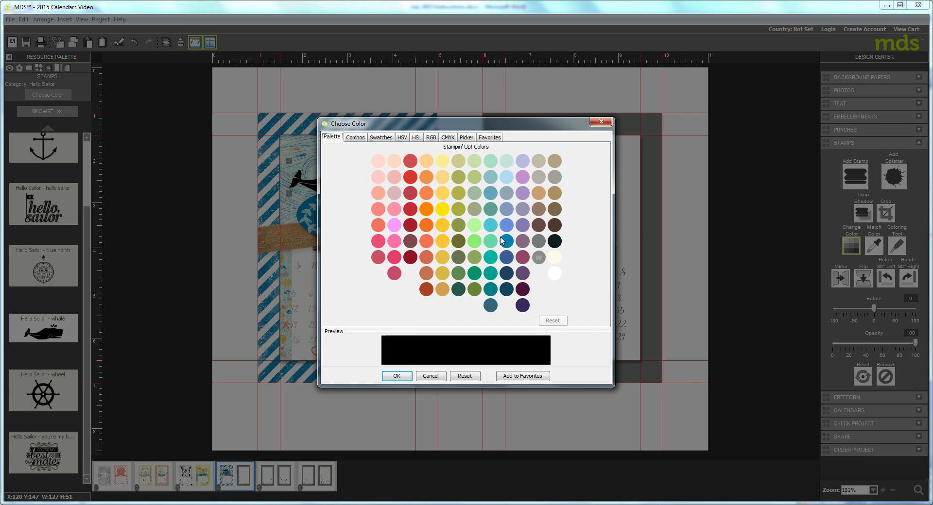
{"action": "left_click", "coordinate": [508, 243]}
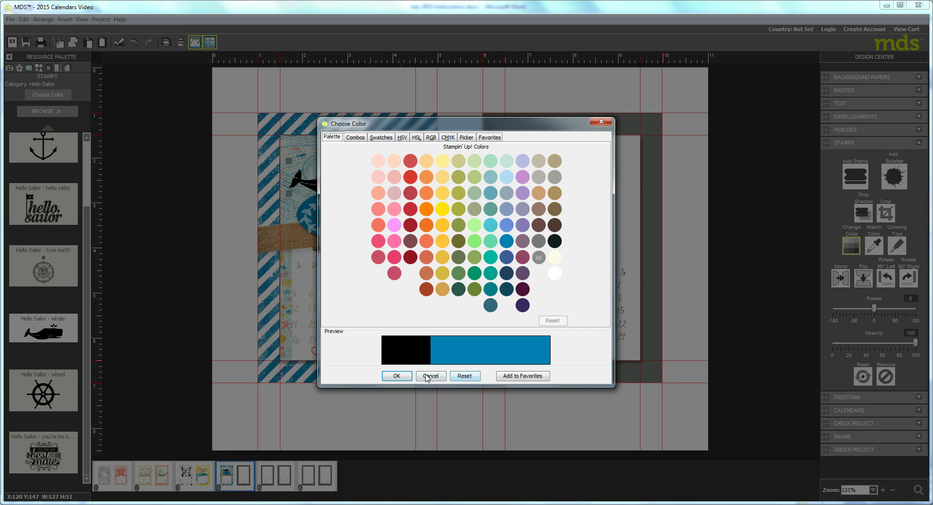
{"action": "left_click", "coordinate": [396, 376]}
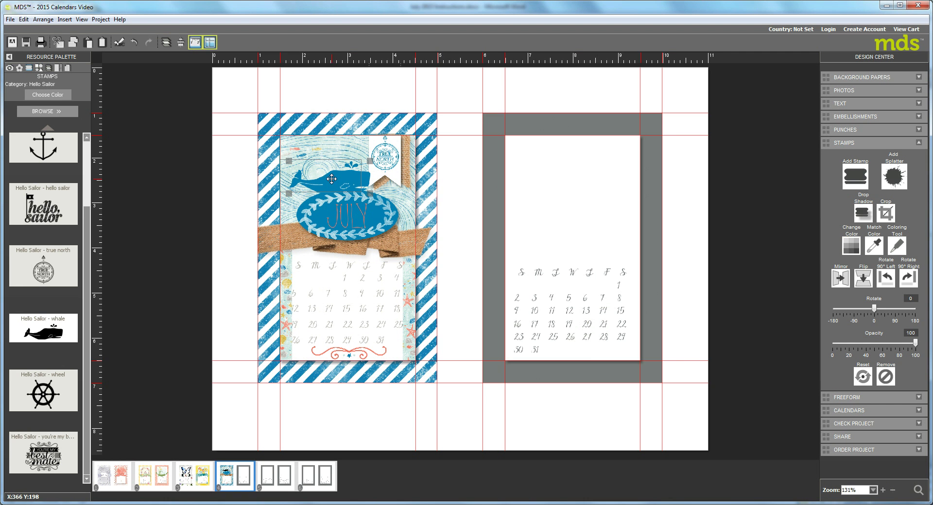
{"action": "left_click_drag", "start_coordinate": [371, 161], "coordinate": [358, 163]}
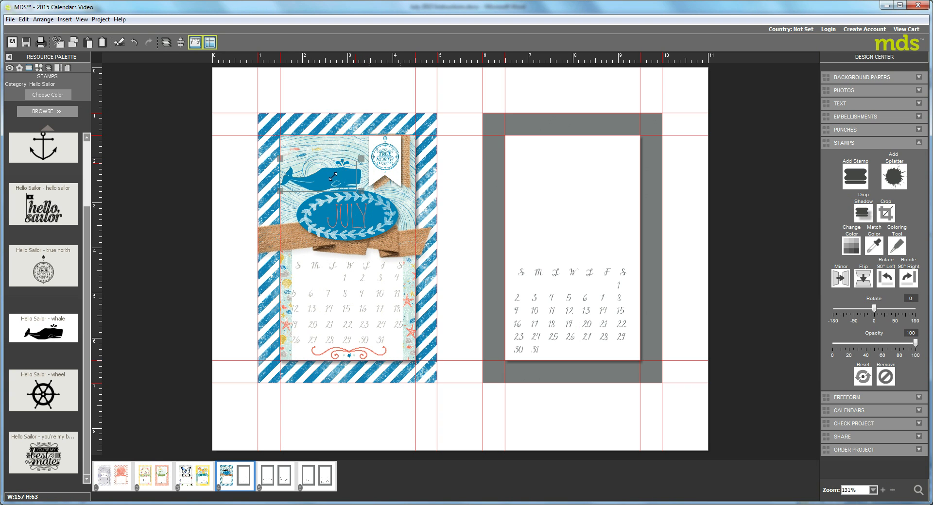
{"action": "left_click_drag", "start_coordinate": [333, 177], "coordinate": [343, 173]}
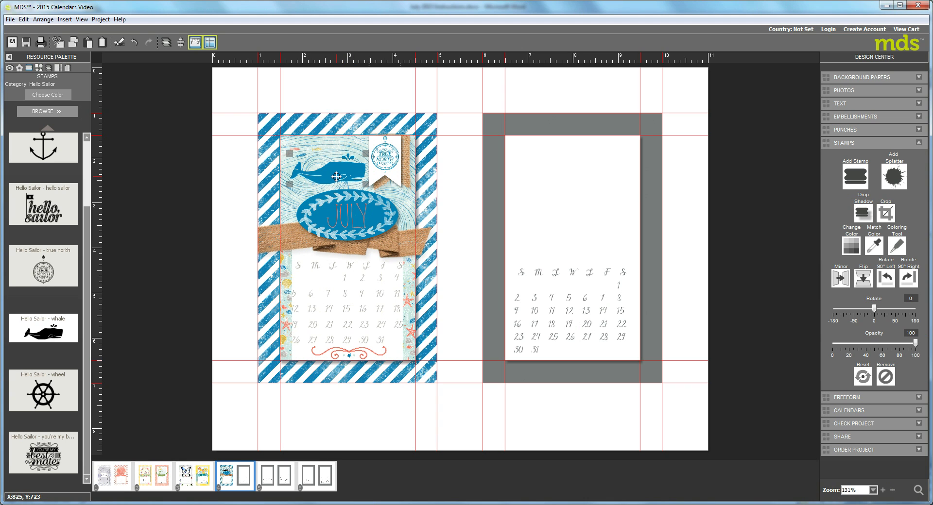
{"action": "left_click_drag", "start_coordinate": [336, 176], "coordinate": [332, 173]}
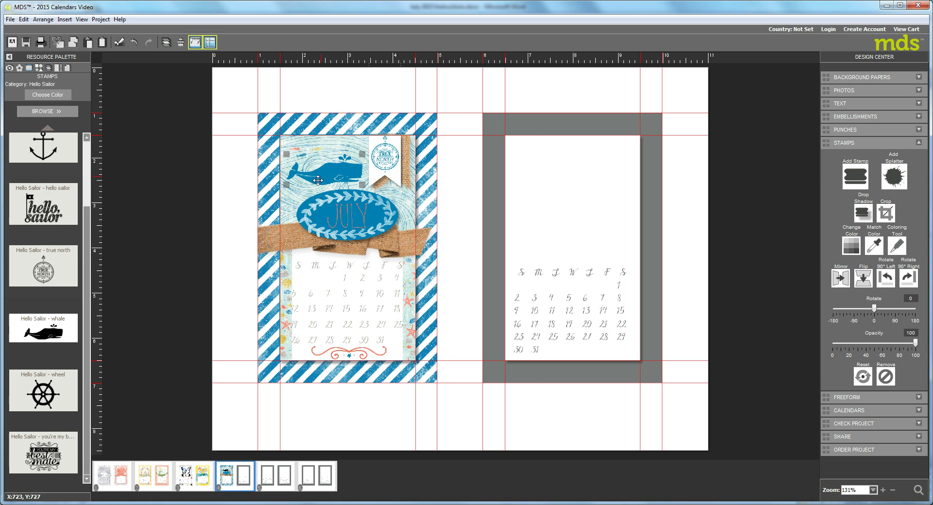
- Move the wave paper's crop to its upper-left swirls, giving a 3.01 × 2.49 area
{"action": "double_click", "coordinate": [409, 209]}
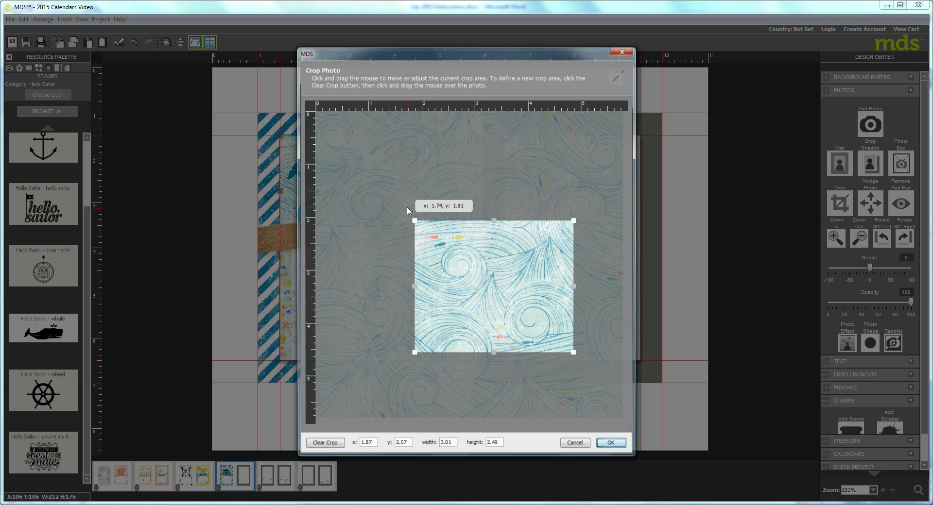
{"action": "left_click_drag", "start_coordinate": [479, 302], "coordinate": [396, 210]}
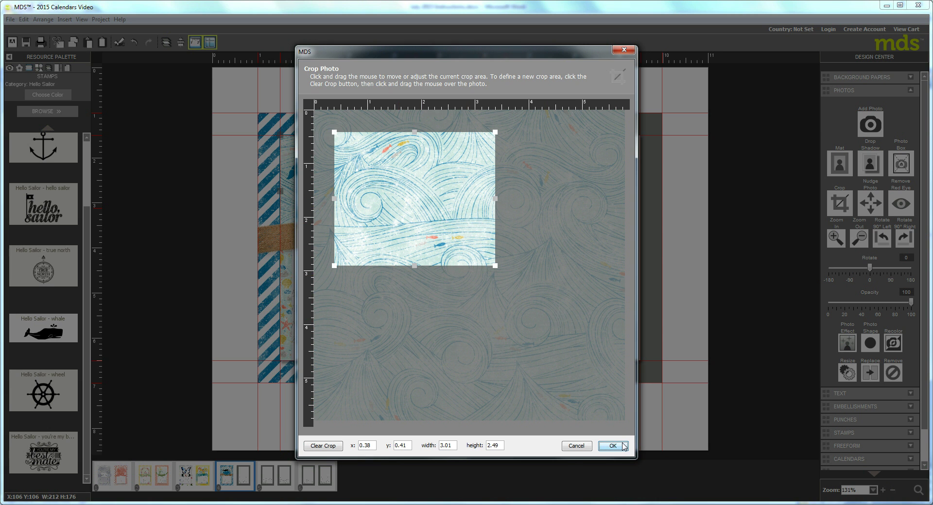
{"action": "left_click", "coordinate": [613, 446]}
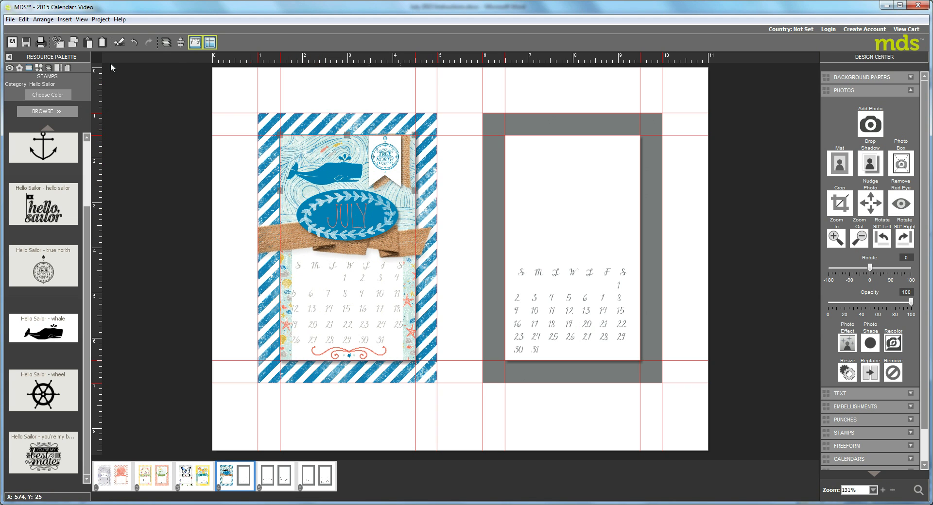
- Paste a copy of the wave paper in place and apply a circular photo shape to it
{"action": "left_click", "coordinate": [24, 19]}
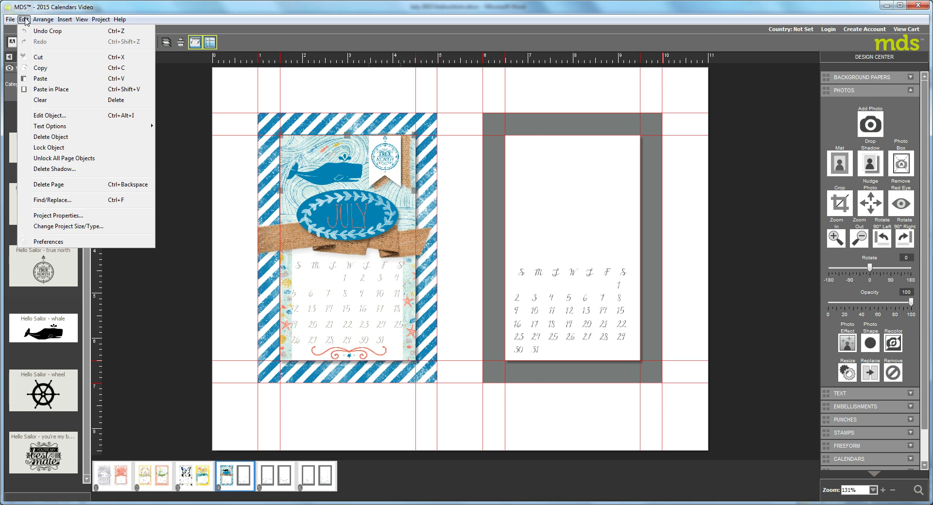
{"action": "left_click", "coordinate": [40, 68]}
{"action": "left_click", "coordinate": [23, 19]}
{"action": "left_click", "coordinate": [50, 92]}
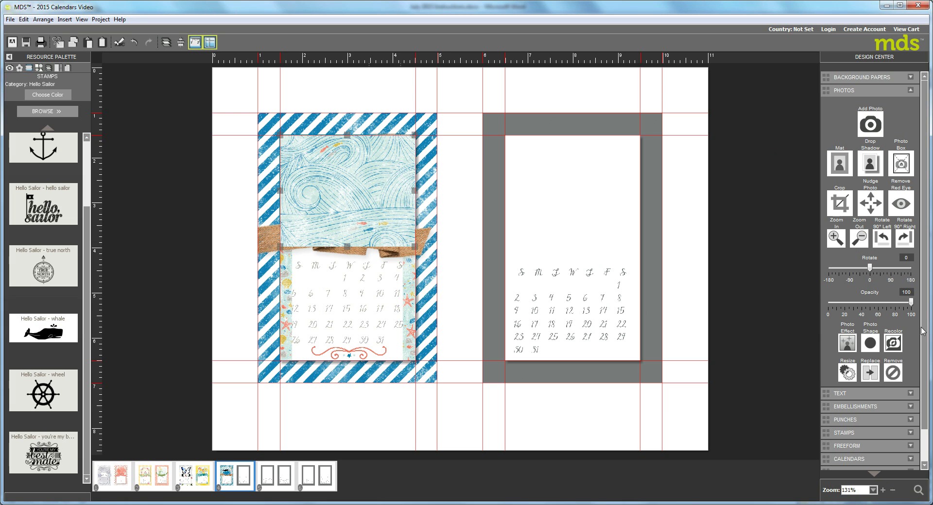
{"action": "left_click", "coordinate": [870, 344]}
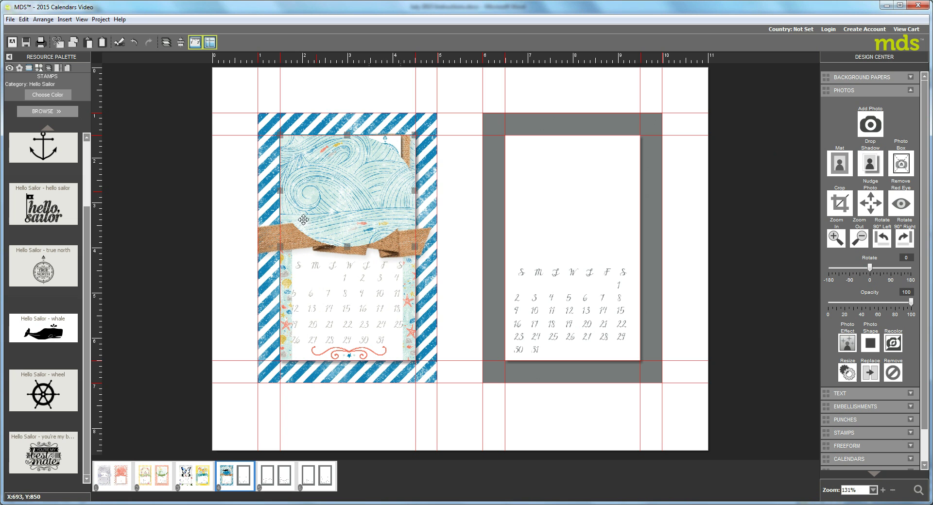
- Crop the wave-paper circle to a 0.92 × 0.82 oval of swirls behind the JULY label
{"action": "double_click", "coordinate": [348, 198]}
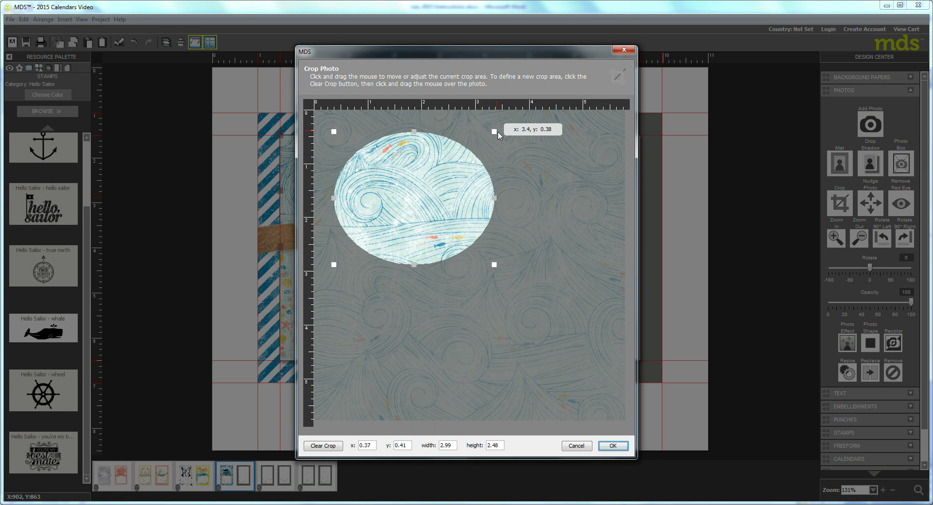
{"action": "left_click_drag", "start_coordinate": [494, 132], "coordinate": [378, 217]}
{"action": "left_click_drag", "start_coordinate": [363, 248], "coordinate": [377, 213]}
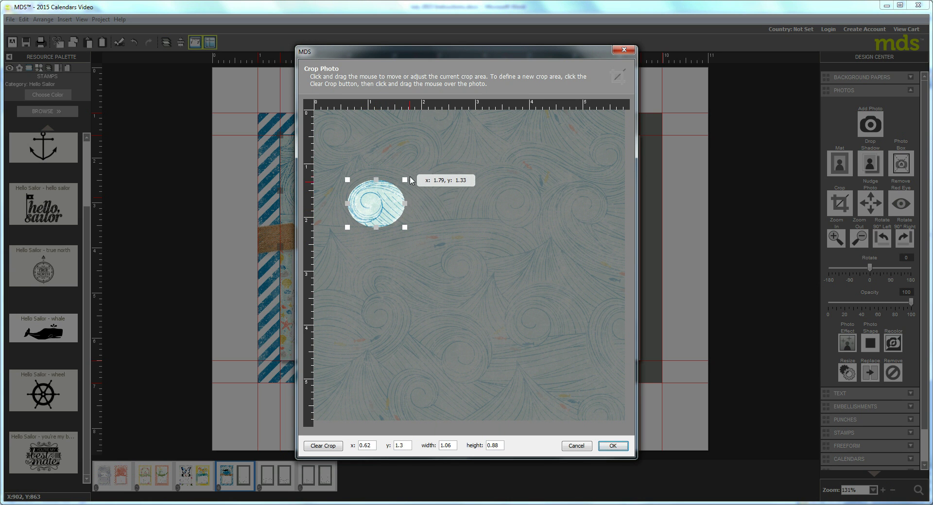
{"action": "left_click_drag", "start_coordinate": [404, 178], "coordinate": [397, 186]}
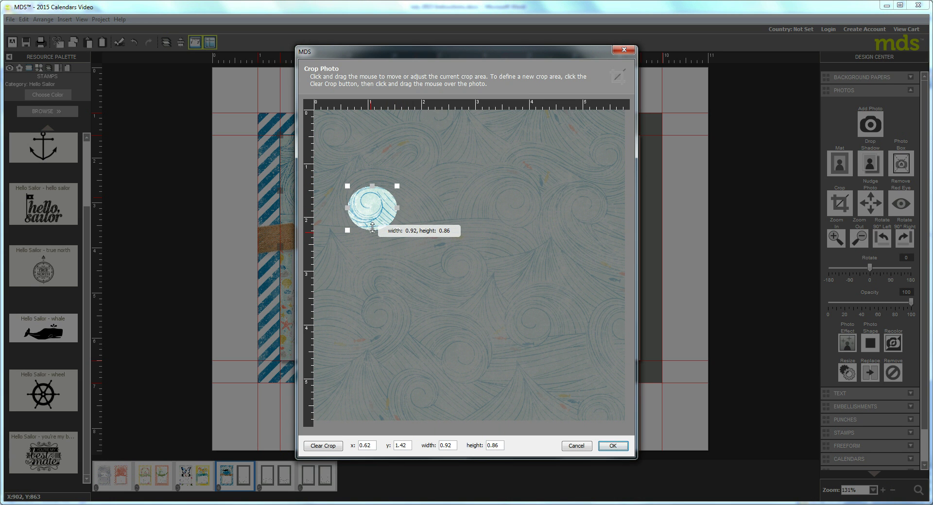
{"action": "left_click_drag", "start_coordinate": [372, 228], "coordinate": [398, 204]}
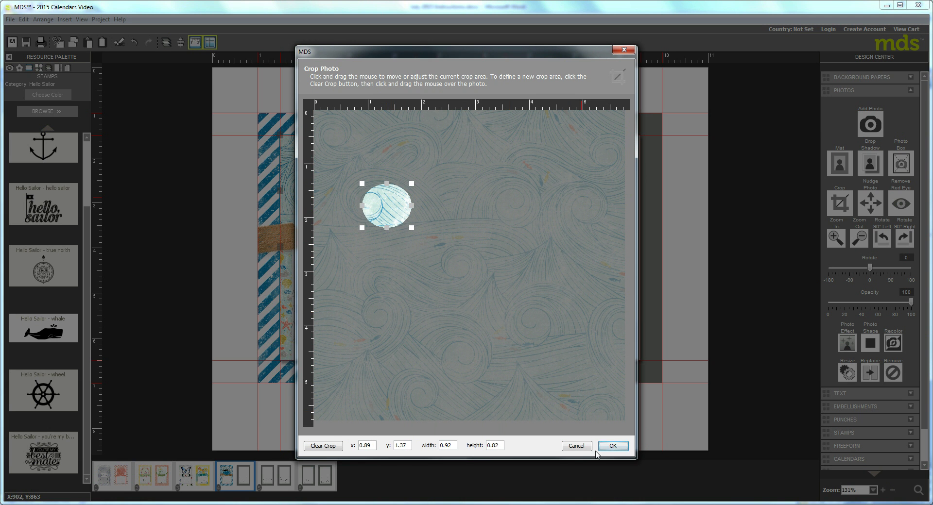
{"action": "left_click", "coordinate": [611, 446]}
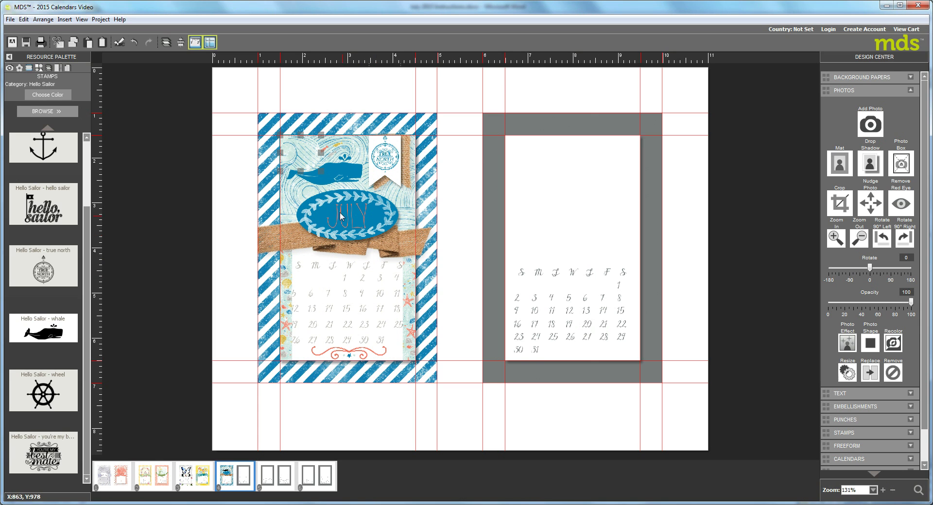
- Drag the small wave oval under the whale and nudge it with arrow keys to the JULY oval's upper left
{"action": "left_click_drag", "start_coordinate": [307, 166], "coordinate": [322, 201]}
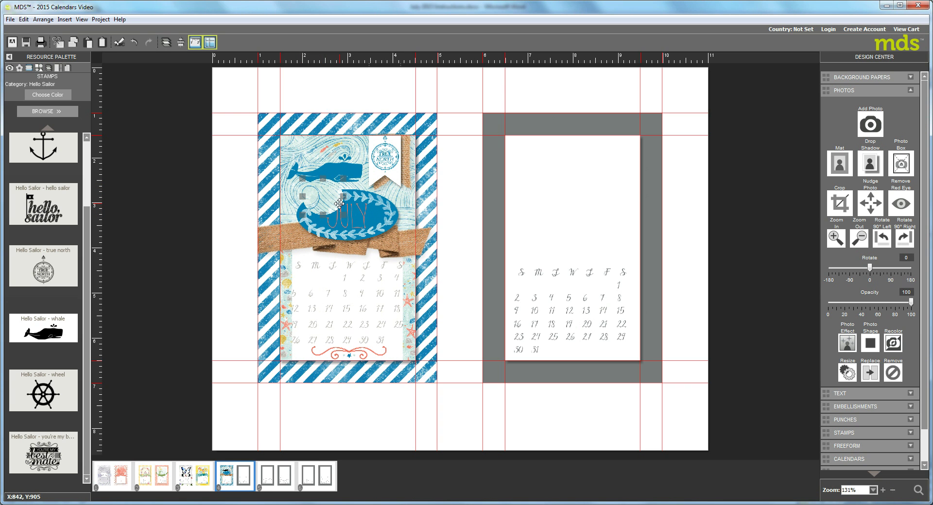
{"action": "left_click_drag", "start_coordinate": [339, 204], "coordinate": [339, 203]}
{"action": "key", "text": "Up"}
{"action": "key", "text": "Left"}
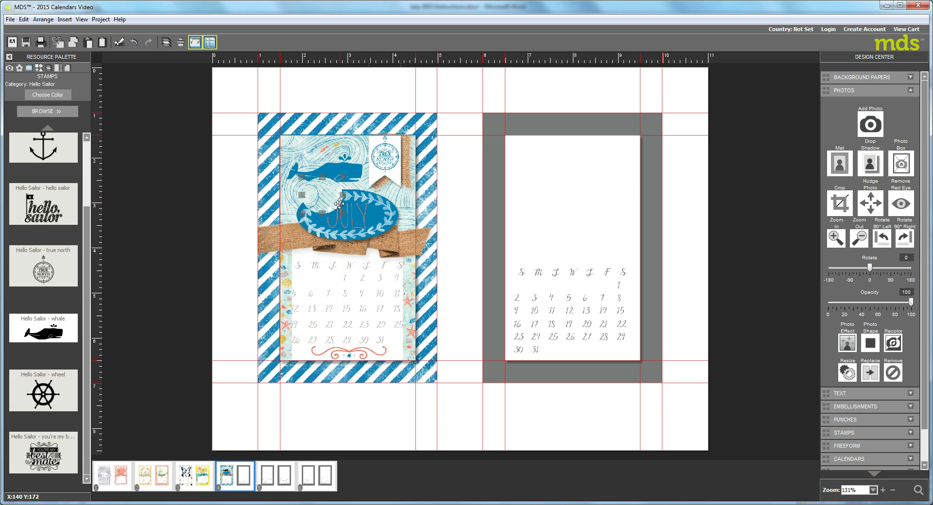
{"action": "key", "text": "Down"}
{"action": "key", "text": "Down"}
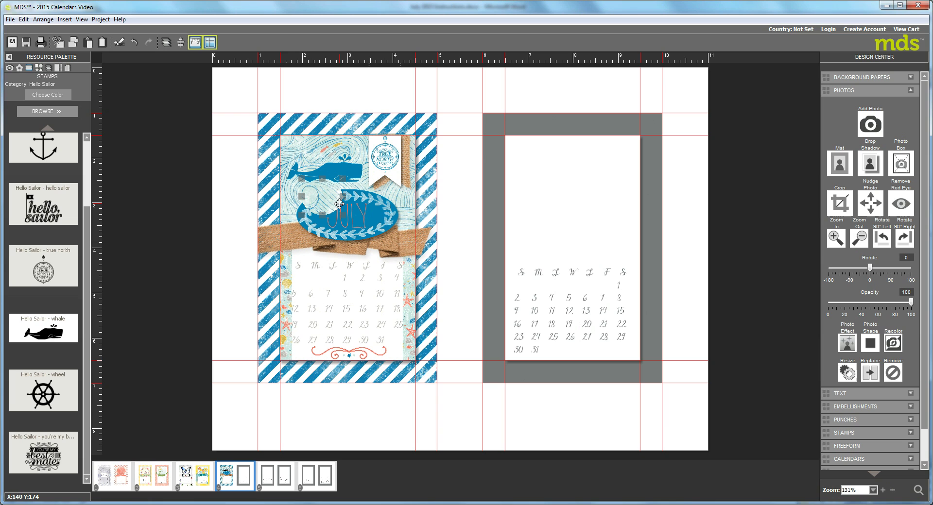
{"action": "key", "text": "Left"}
{"action": "key", "text": "Up"}
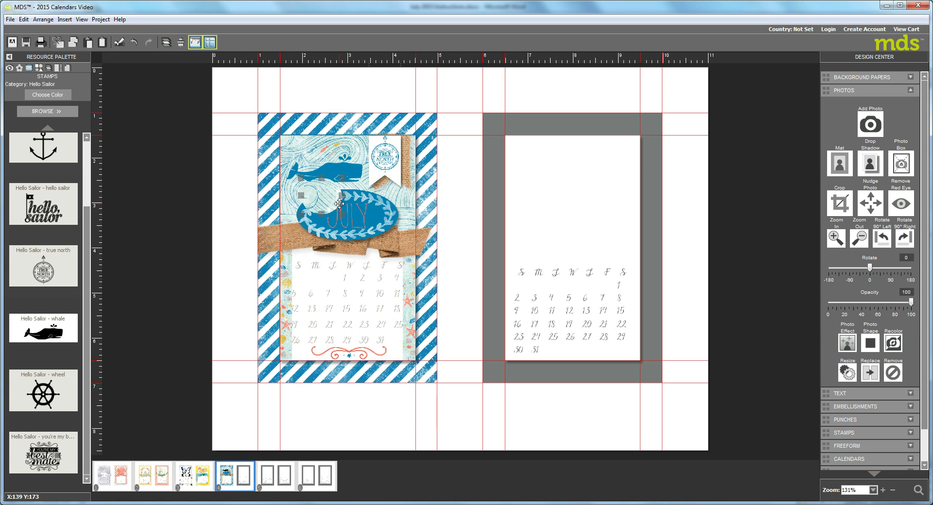
- Reorder the Page Layers so the Hello Sailor whale sits above the folded burlap ribbon and wave oval
{"action": "left_click", "coordinate": [49, 68]}
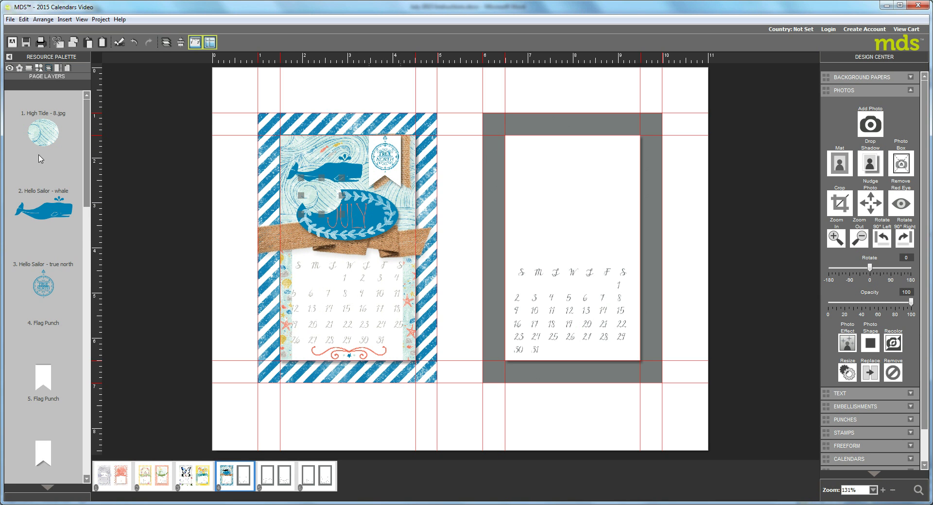
{"action": "left_click_drag", "start_coordinate": [52, 214], "coordinate": [54, 297]}
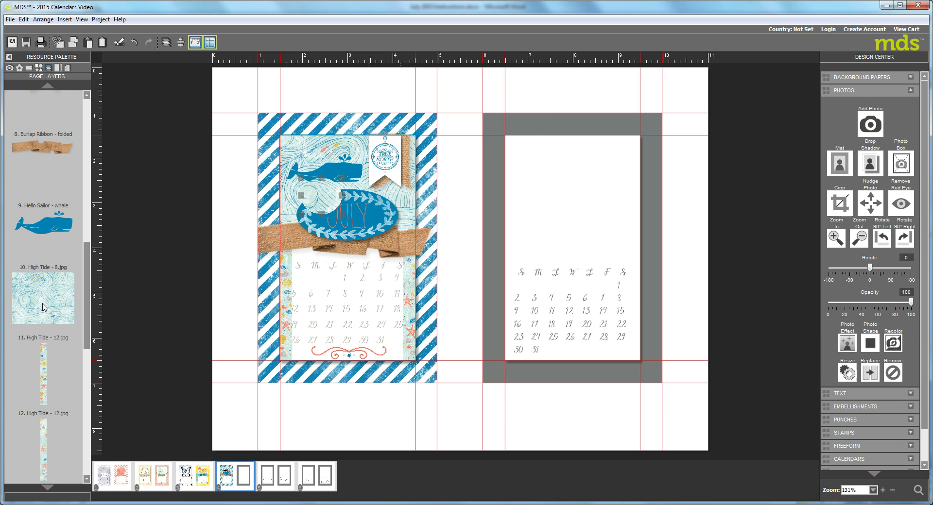
{"action": "left_click_drag", "start_coordinate": [84, 297], "coordinate": [92, 145]}
{"action": "left_click_drag", "start_coordinate": [35, 138], "coordinate": [59, 272]}
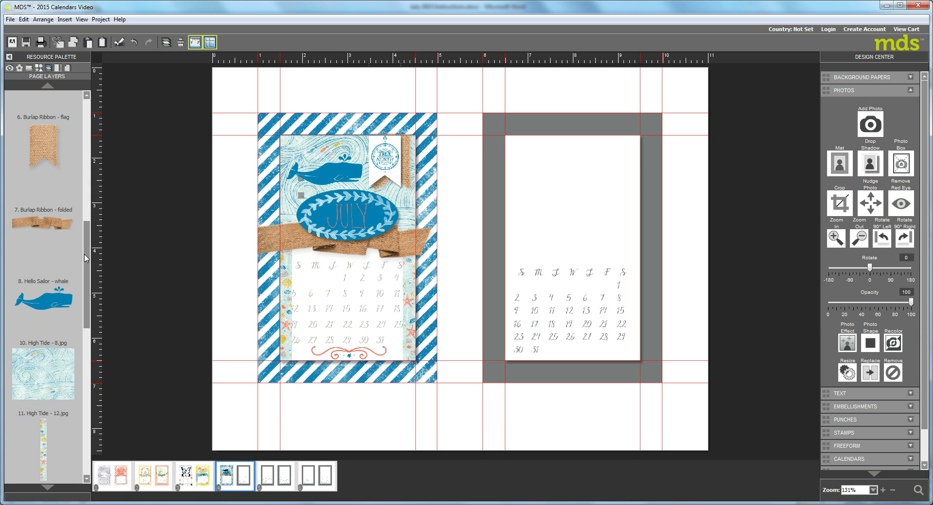
{"action": "left_click_drag", "start_coordinate": [86, 258], "coordinate": [100, 206]}
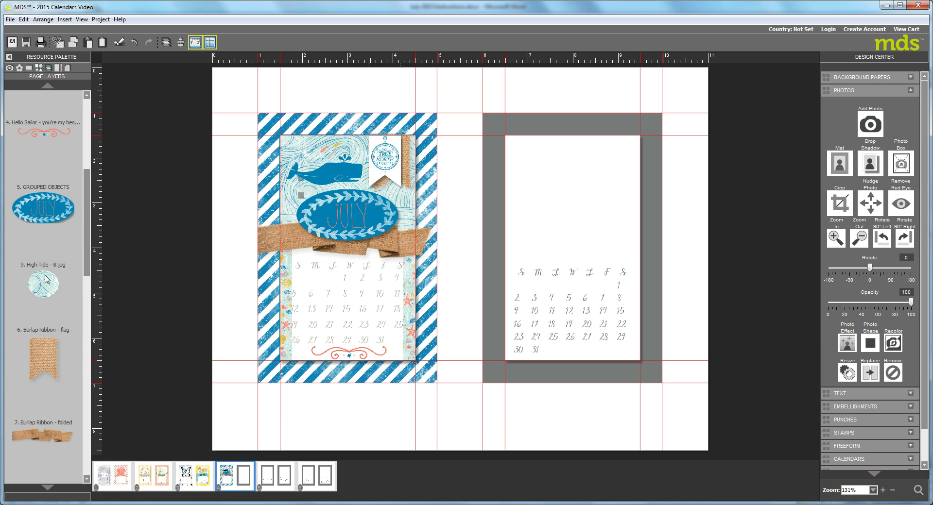
{"action": "mouse_move", "coordinate": [48, 303]}
{"action": "left_mouse_down"}
{"action": "mouse_move", "coordinate": [46, 353]}
{"action": "mouse_move", "coordinate": [62, 304]}
{"action": "left_mouse_up"}
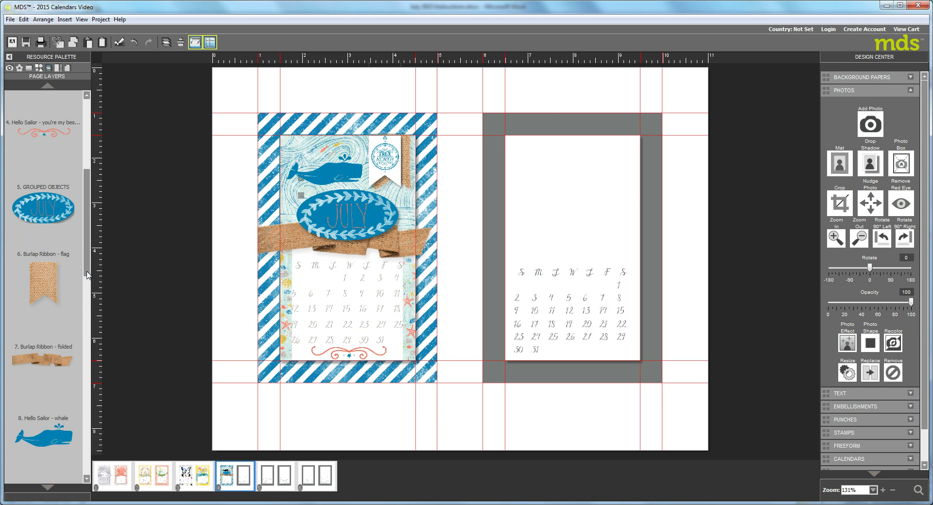
{"action": "left_click_drag", "start_coordinate": [87, 274], "coordinate": [96, 347]}
{"action": "left_click_drag", "start_coordinate": [49, 291], "coordinate": [63, 193]}
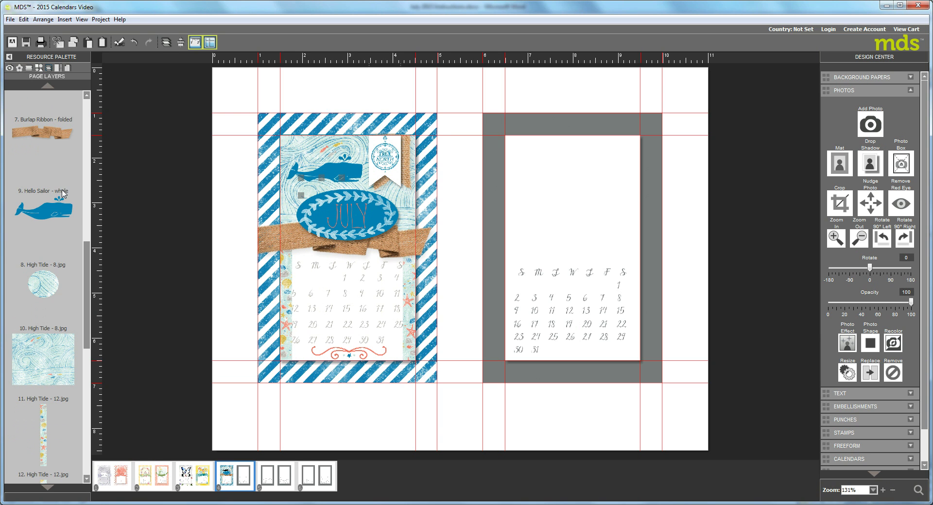
{"action": "left_click_drag", "start_coordinate": [47, 285], "coordinate": [52, 157]}
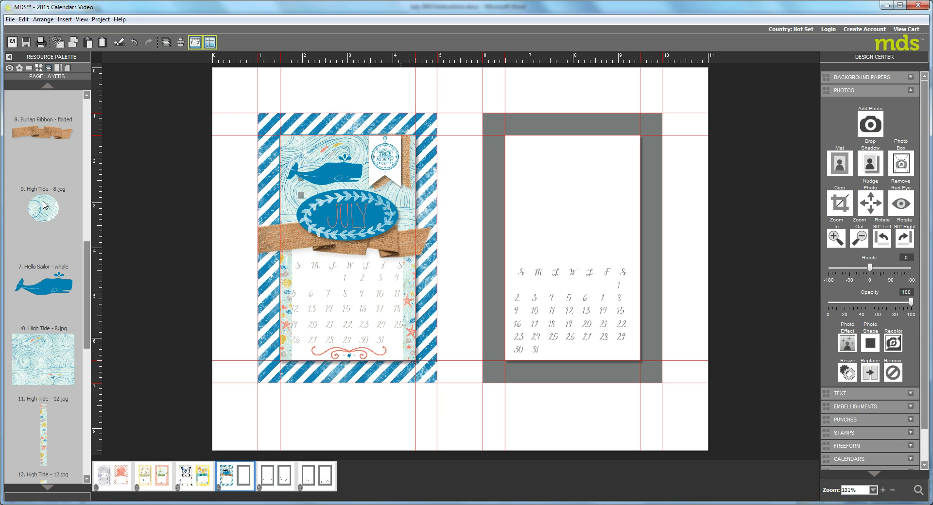
{"action": "left_click_drag", "start_coordinate": [44, 204], "coordinate": [40, 238]}
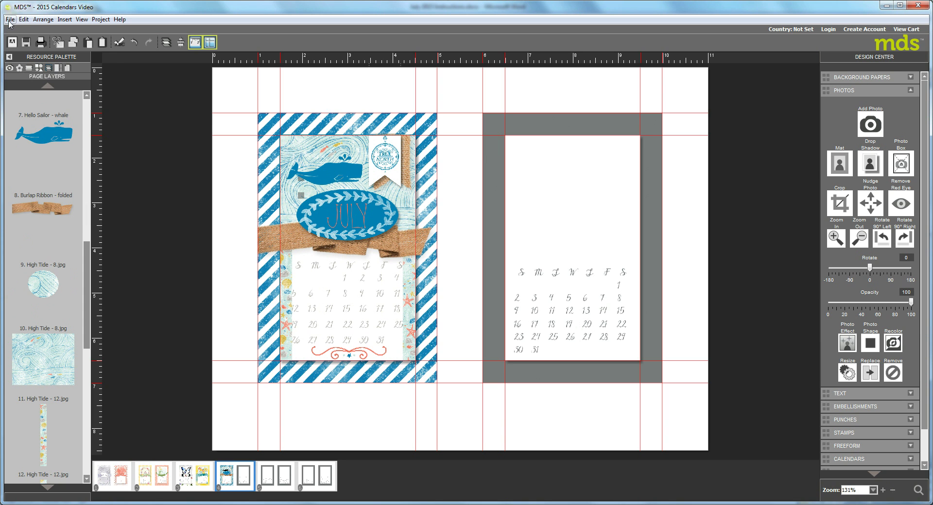
- Save the calendar project, then shift the wave oval layer to a new spot in the Page Layers stack
{"action": "left_click", "coordinate": [10, 19]}
{"action": "left_click", "coordinate": [25, 84]}
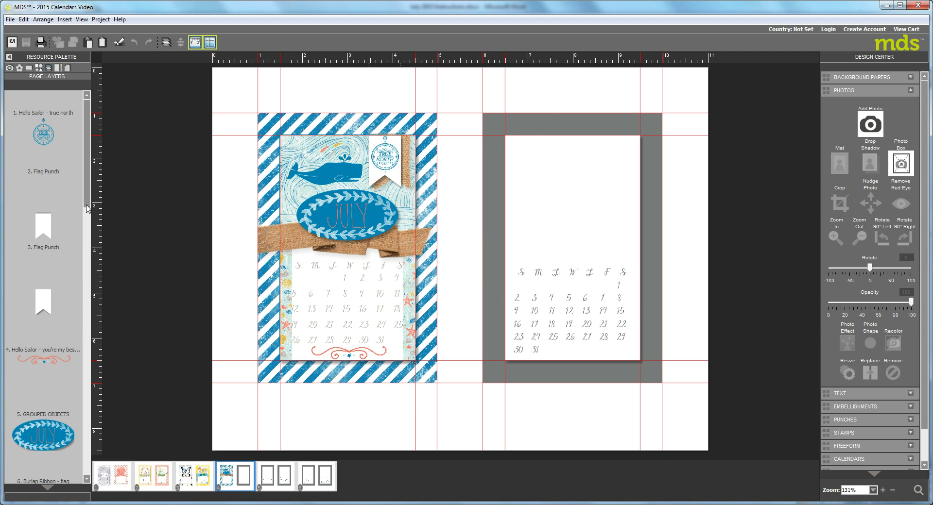
{"action": "left_click_drag", "start_coordinate": [87, 208], "coordinate": [95, 324]}
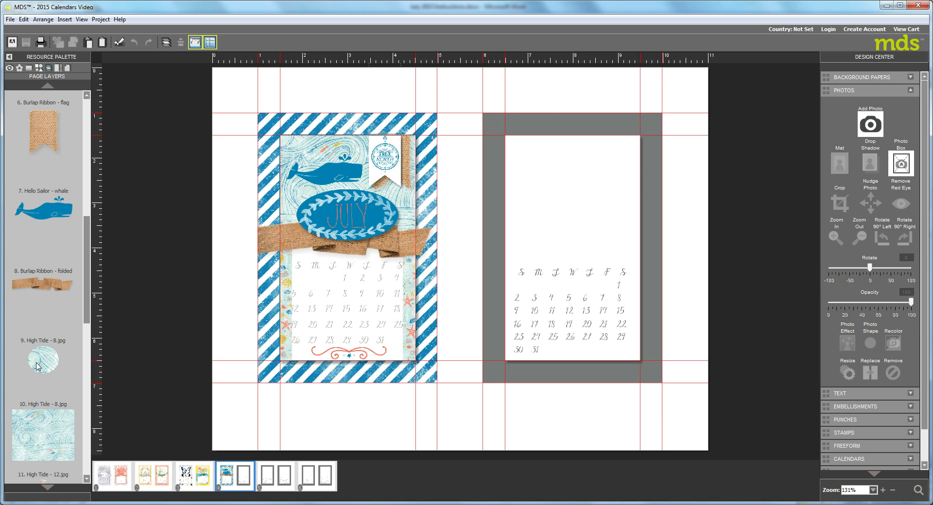
{"action": "left_click_drag", "start_coordinate": [38, 365], "coordinate": [53, 159]}
- Select all objects on the July page with a marquee and apply Edit > Lock Object
{"action": "left_click_drag", "start_coordinate": [218, 83], "coordinate": [466, 432]}
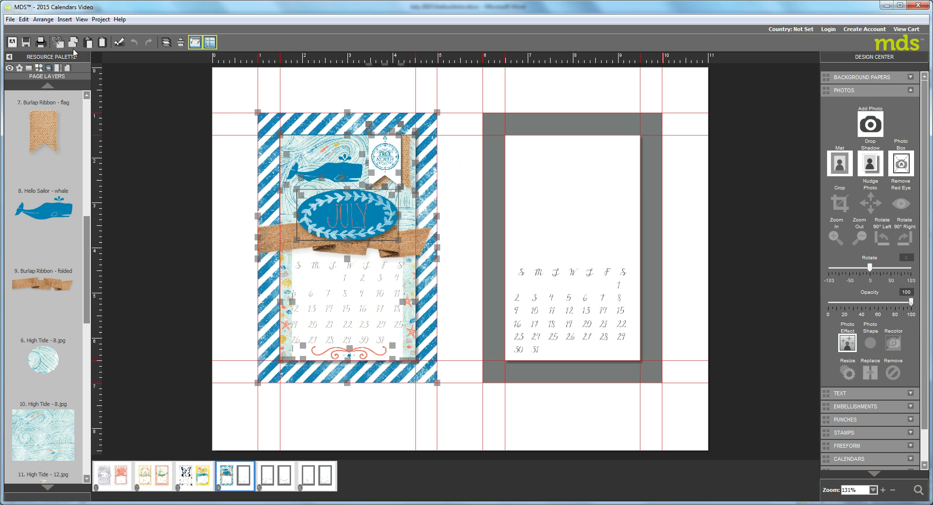
{"action": "left_click", "coordinate": [24, 19]}
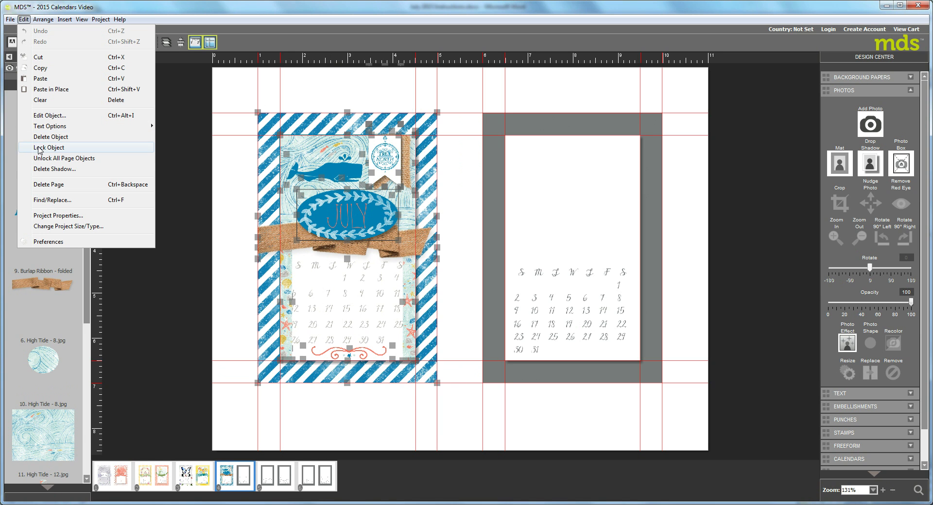
{"action": "left_click", "coordinate": [57, 148]}
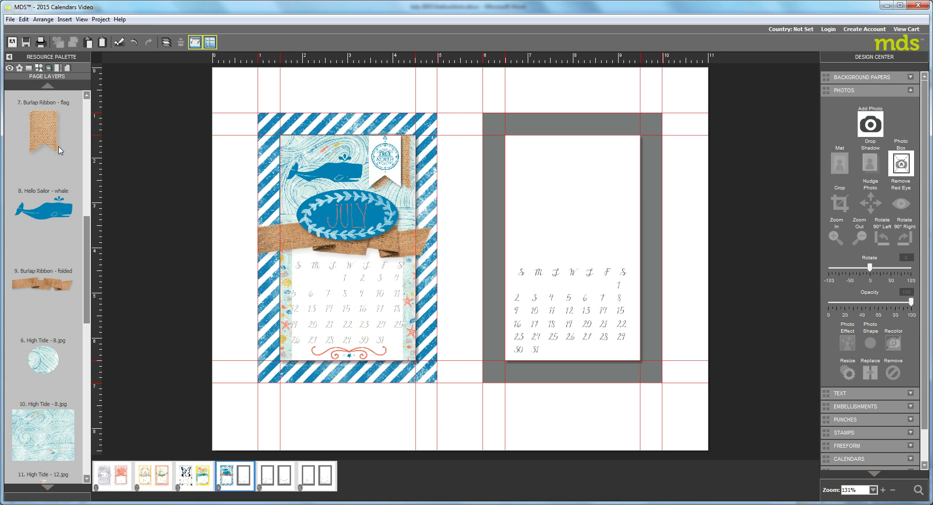